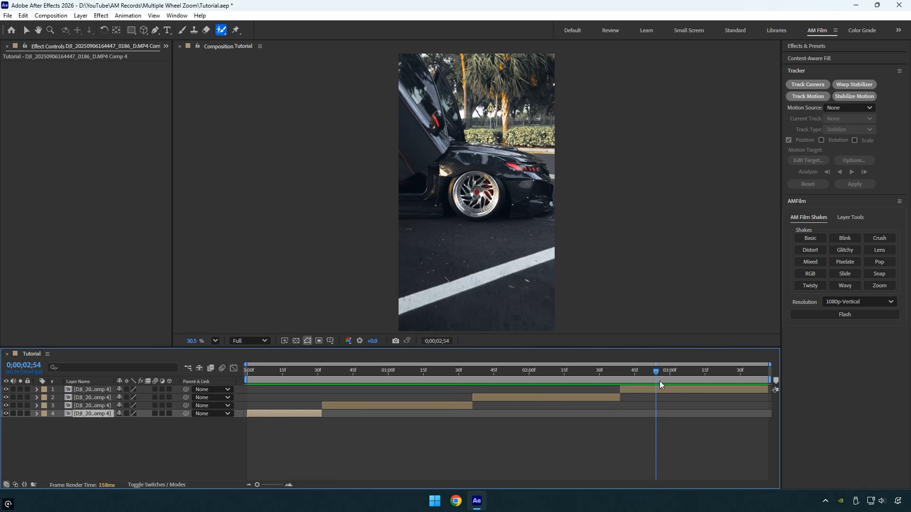
# Step: Apply the Mocha AE effect to the second clip, which begins at 0;00;00;32
pyautogui.moveTo(660, 380); pyautogui.dragTo(326, 433)
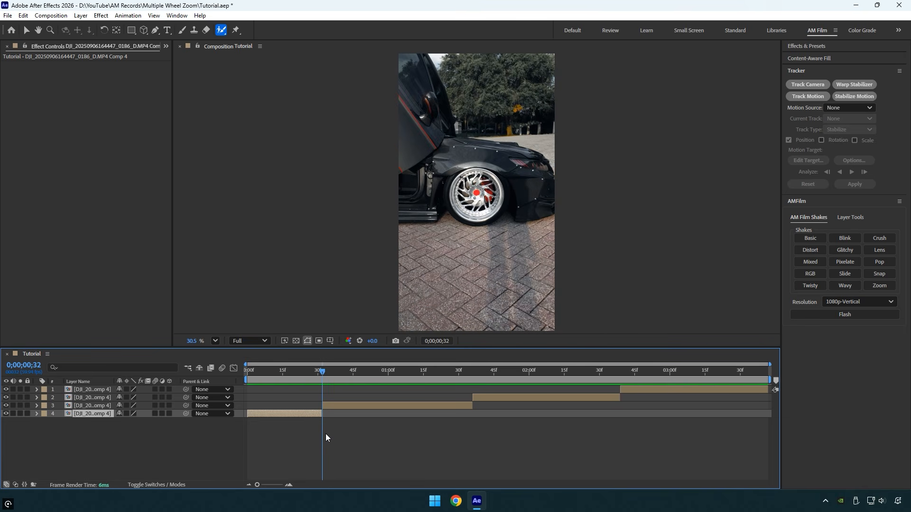
pyautogui.click(334, 405)
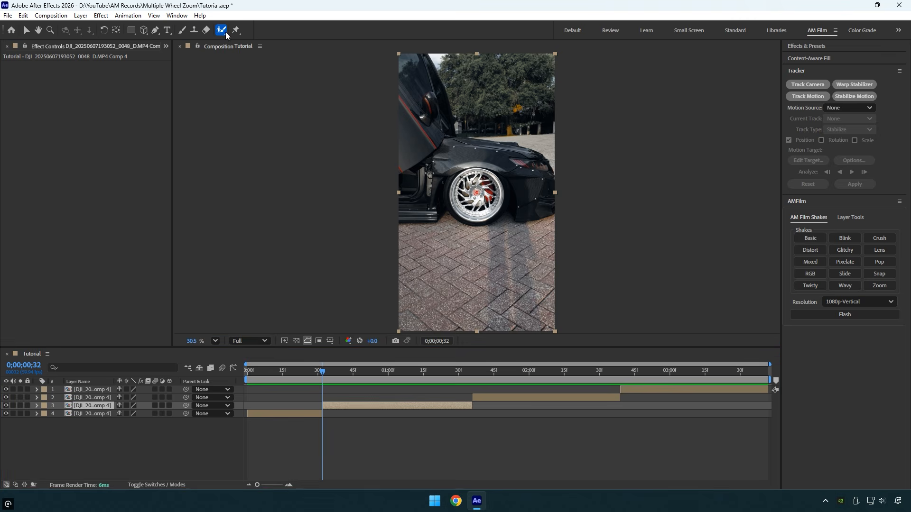
pyautogui.hotkey('ctrl', 'space')
pyautogui.write('mocha')
pyautogui.click(494, 220)
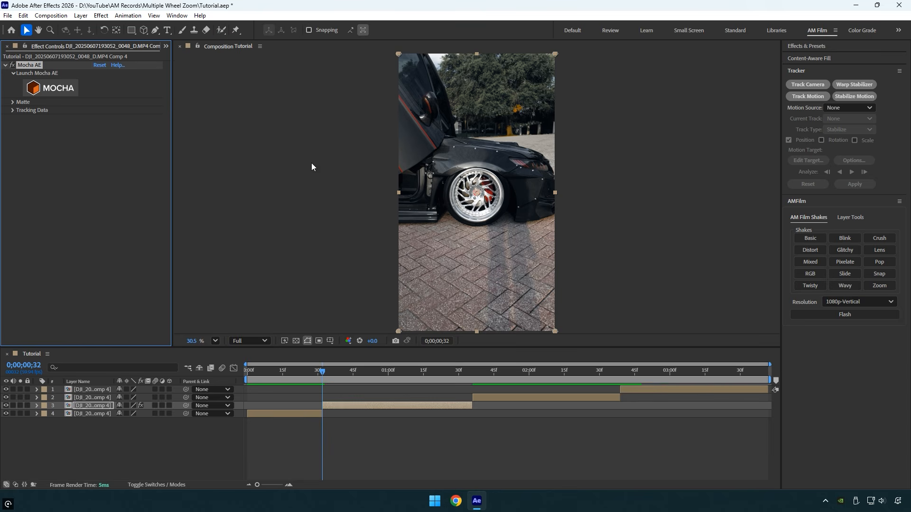
# Step: In Mocha AE, fit a circular spline around the wheel, track it through the clip with perspective enabled, and return to After Effects
pyautogui.click(56, 93)
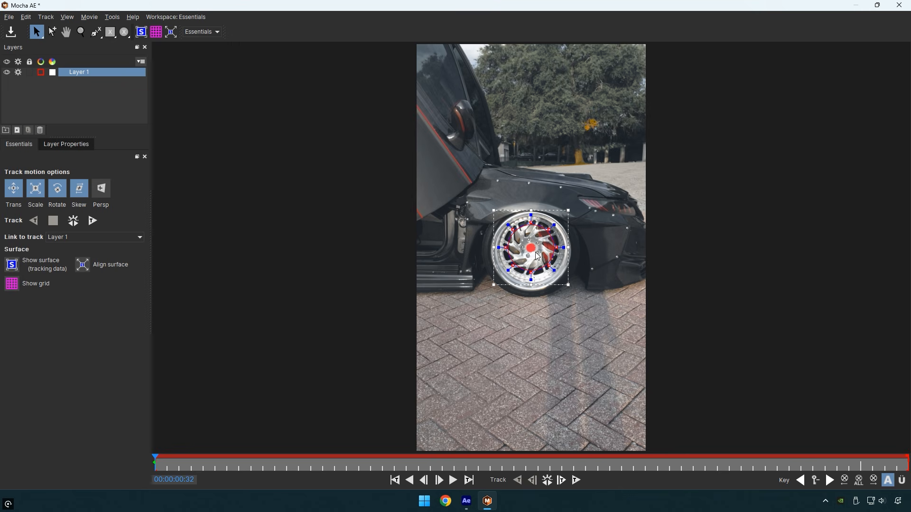
pyautogui.scroll(3, 538, 257)
pyautogui.moveTo(602, 241); pyautogui.dragTo(652, 241)
pyautogui.moveTo(525, 357); pyautogui.dragTo(525, 379)
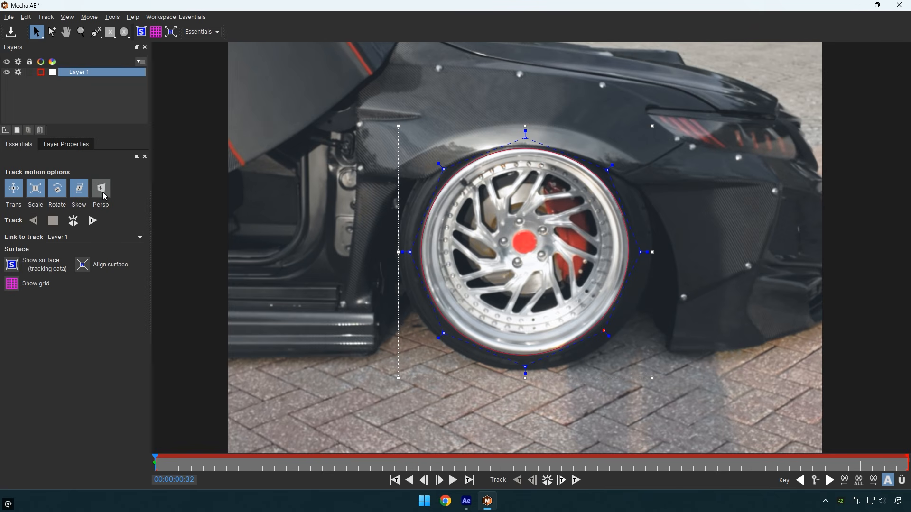
pyautogui.click(75, 224)
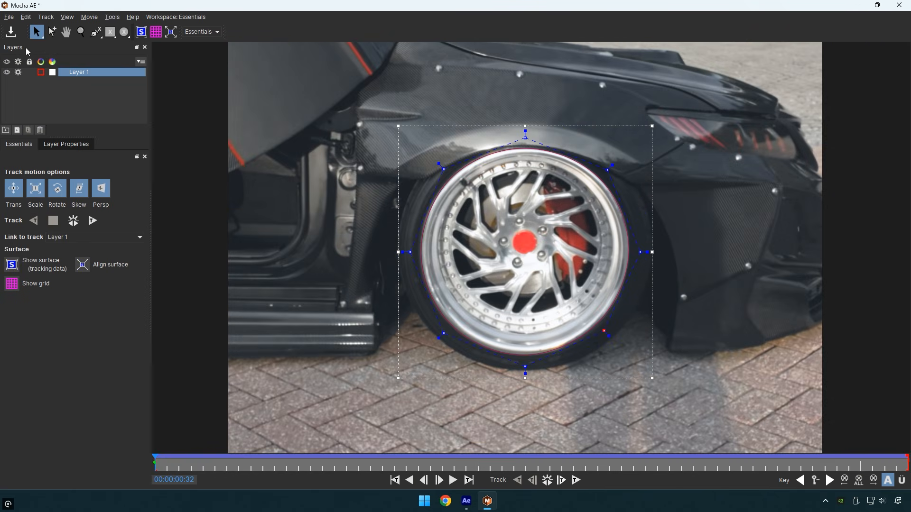
pyautogui.click(899, 5)
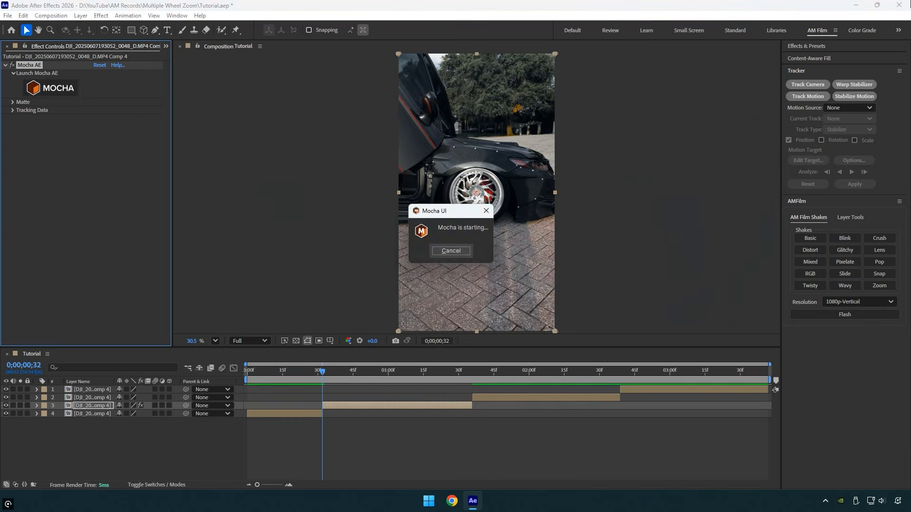
# Step: Create AE masks from the Mocha matte and duplicate the masked wheel layer
pyautogui.click(13, 102)
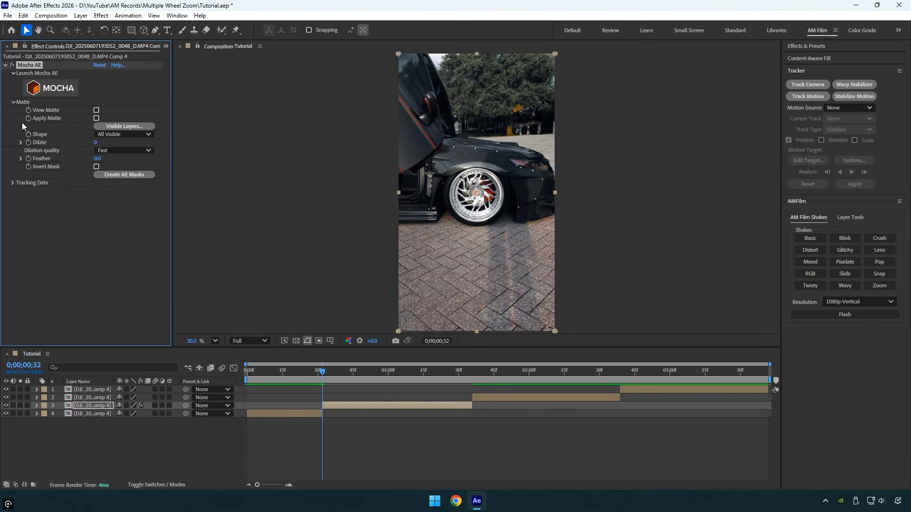
pyautogui.click(115, 175)
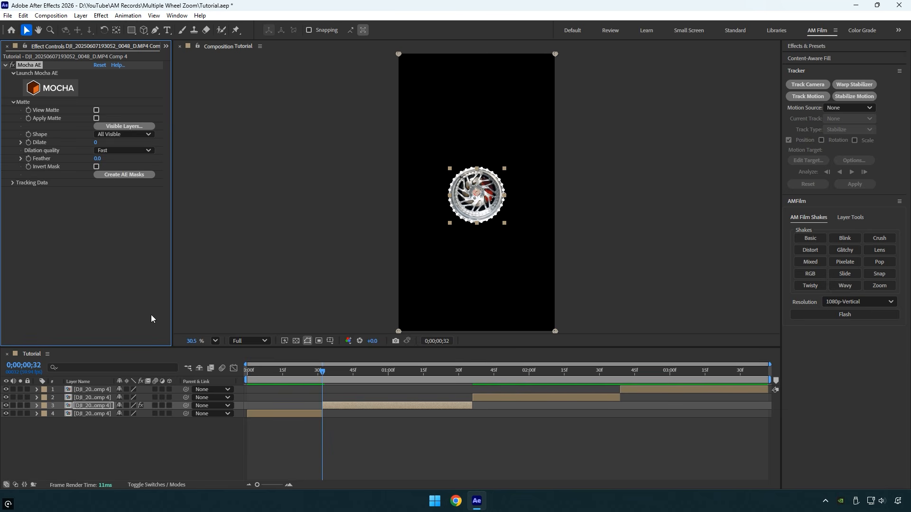
pyautogui.click(333, 406)
pyautogui.hotkey('ctrl', 'd')
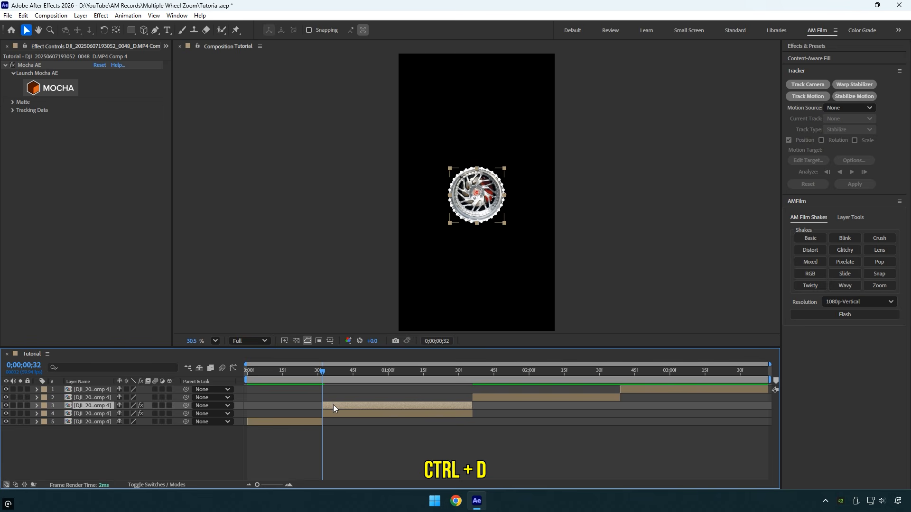
# Step: Set the wheel mask on the upper duplicate layer to Subtract so the wheel is cut out of it
pyautogui.press('m')
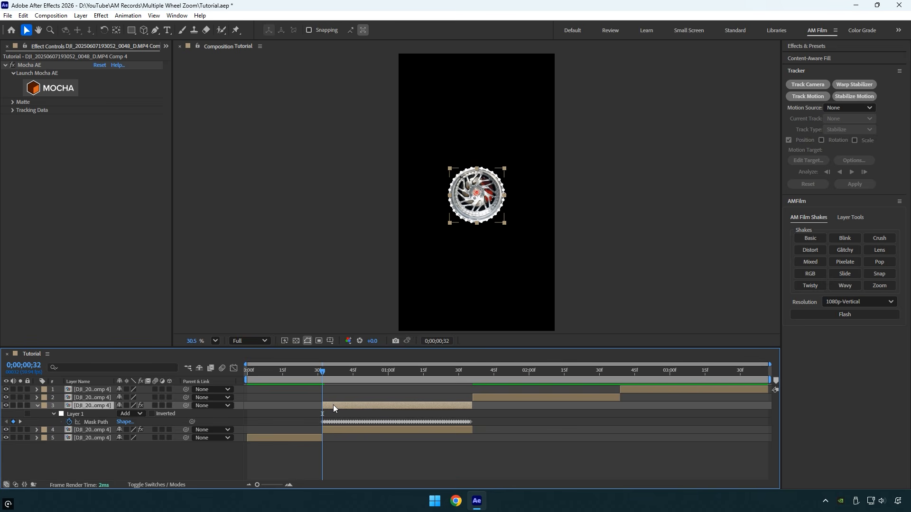
pyautogui.click(138, 414)
pyautogui.click(145, 363)
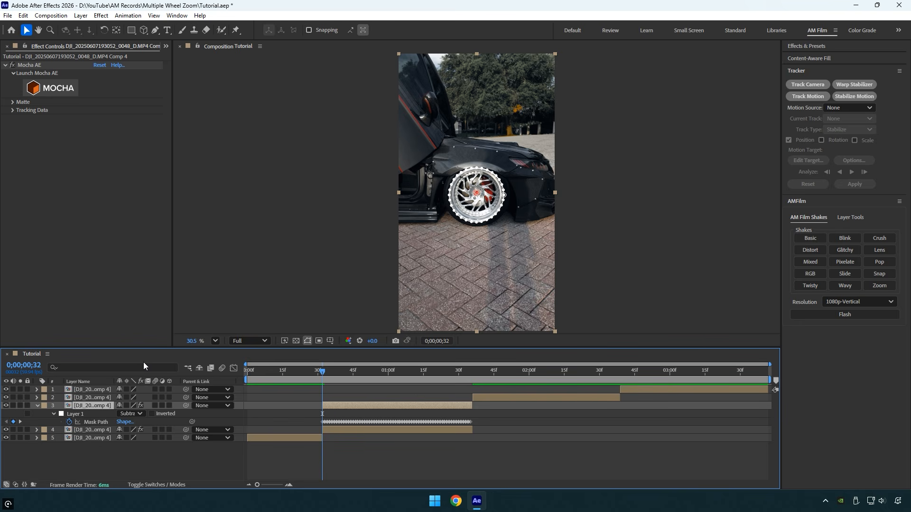
pyautogui.moveTo(483, 285); pyautogui.dragTo(498, 272)
pyautogui.hotkey('ctrl', 'z')
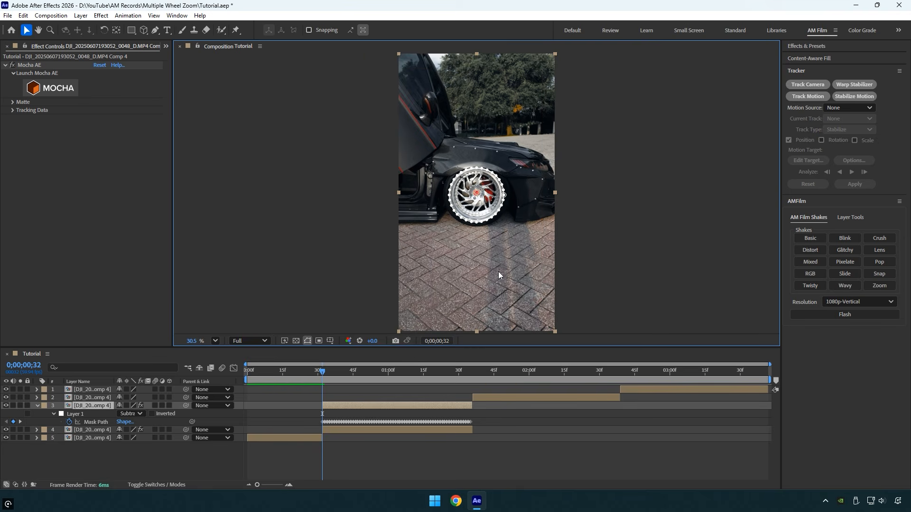
pyautogui.click(37, 407)
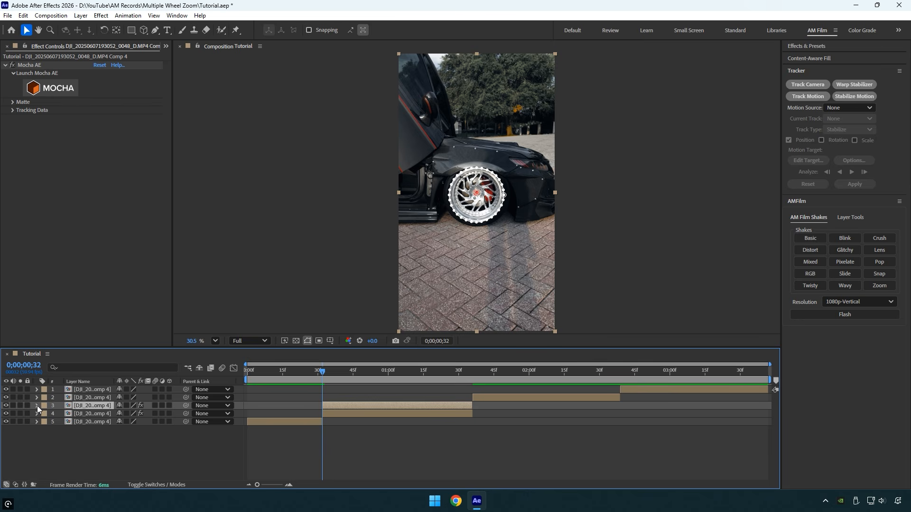
# Step: Hide the wheel-only layer and add a two-node camera with the 35mm preset
pyautogui.click(6, 415)
pyautogui.rightClick(81, 445)
pyautogui.moveTo(109, 330)
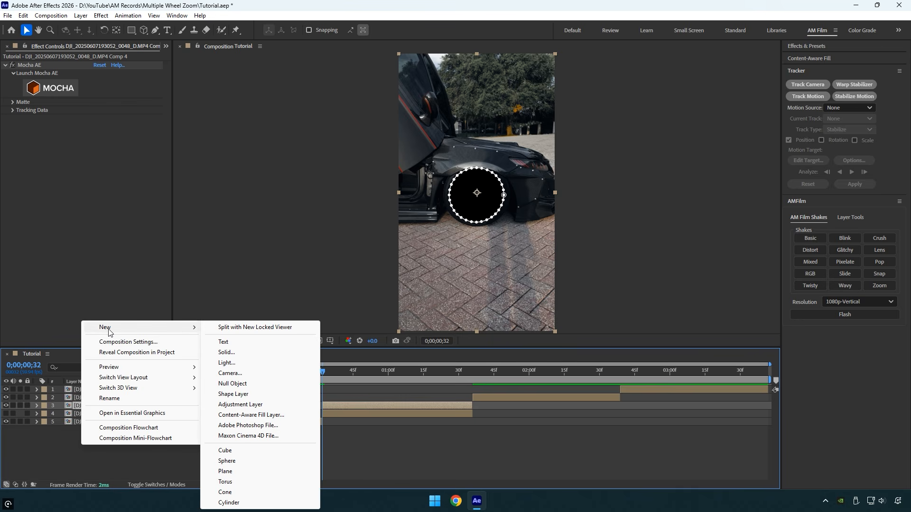
pyautogui.click(231, 373)
pyautogui.click(407, 161)
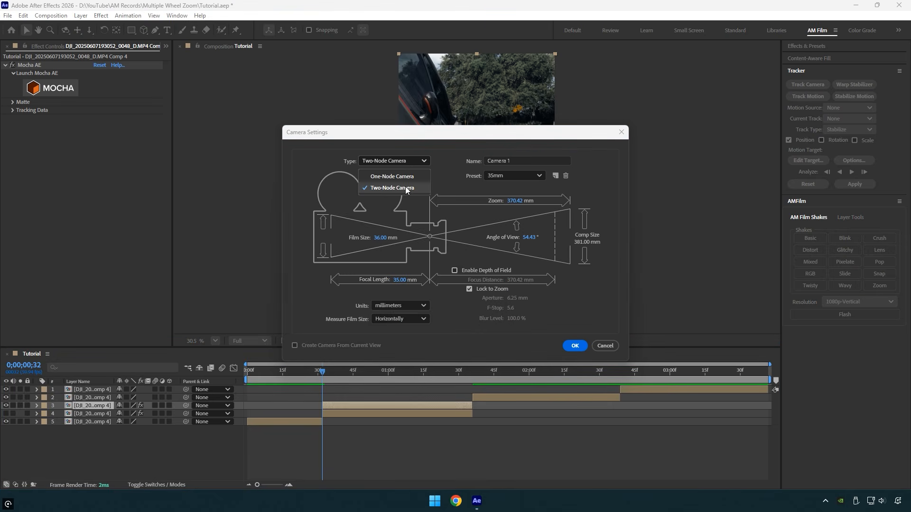
pyautogui.click(407, 188)
pyautogui.click(500, 177)
pyautogui.click(504, 252)
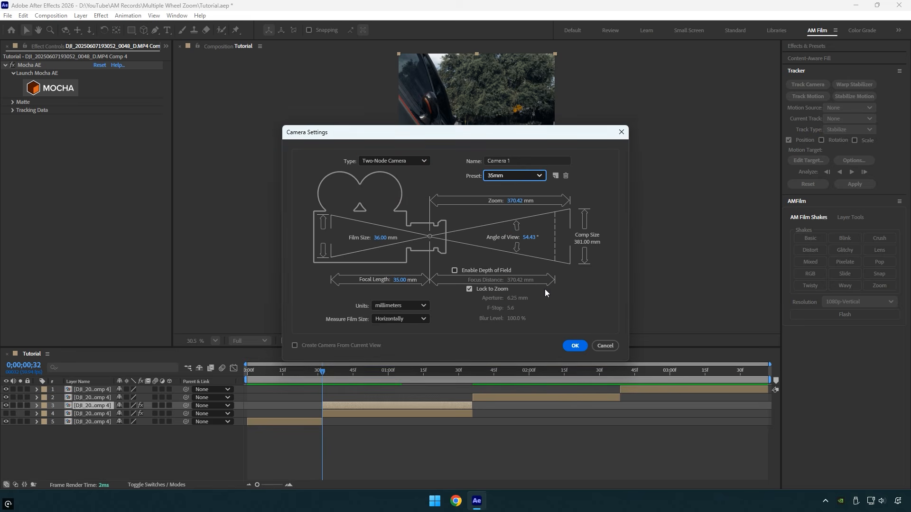
pyautogui.click(574, 345)
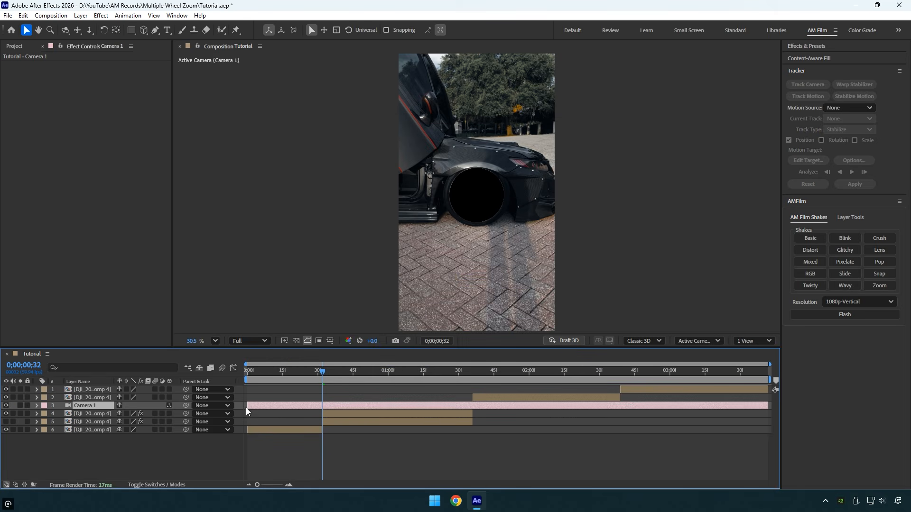
# Step: Trim the camera layer to the masked clip's duration and make both masked clip layers 3D
pyautogui.moveTo(247, 408); pyautogui.dragTo(322, 408)
pyautogui.moveTo(770, 405); pyautogui.dragTo(472, 405)
pyautogui.click(368, 415)
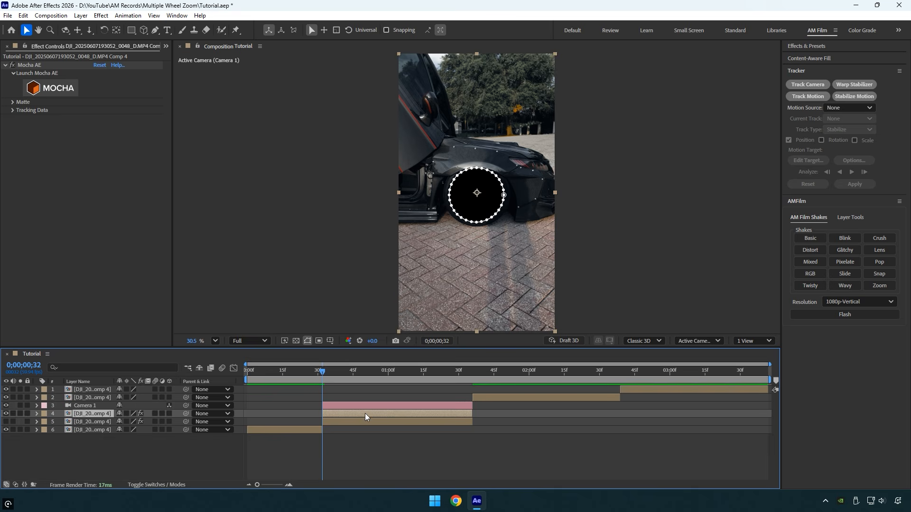
pyautogui.keyDown('shift'); pyautogui.click(360, 422); pyautogui.keyUp('shift')
pyautogui.click(169, 414)
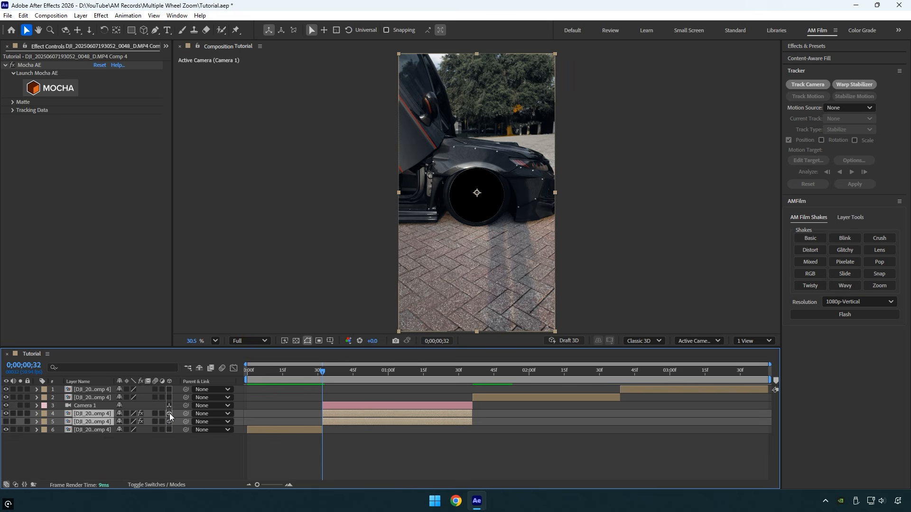
# Step: Add keyframes for the camera's Point of Interest and Position at 0;00;01;36, where the masked clip ends
pyautogui.click(329, 405)
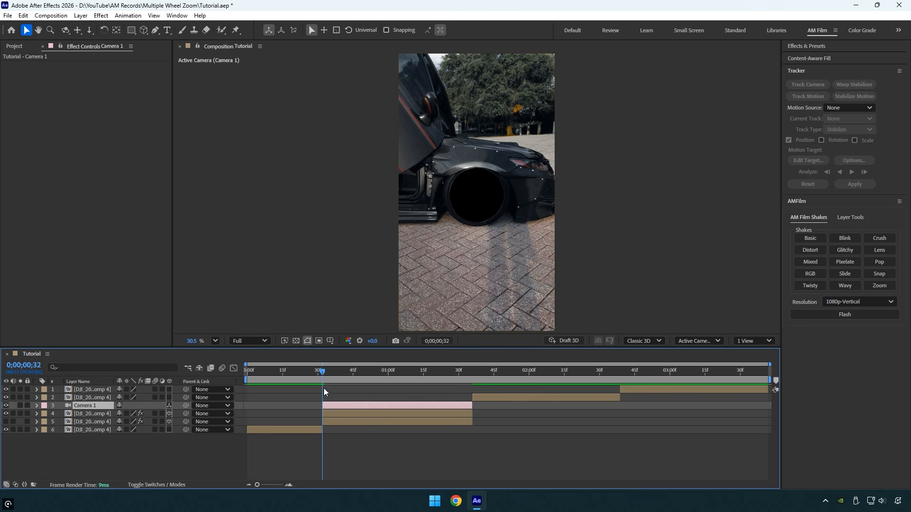
pyautogui.click(337, 375)
pyautogui.moveTo(346, 374); pyautogui.dragTo(472, 375)
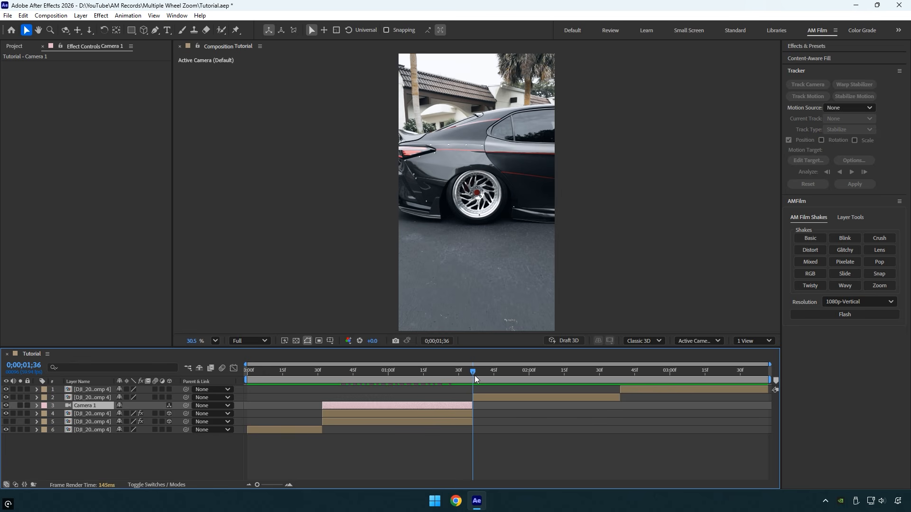
pyautogui.press('a')
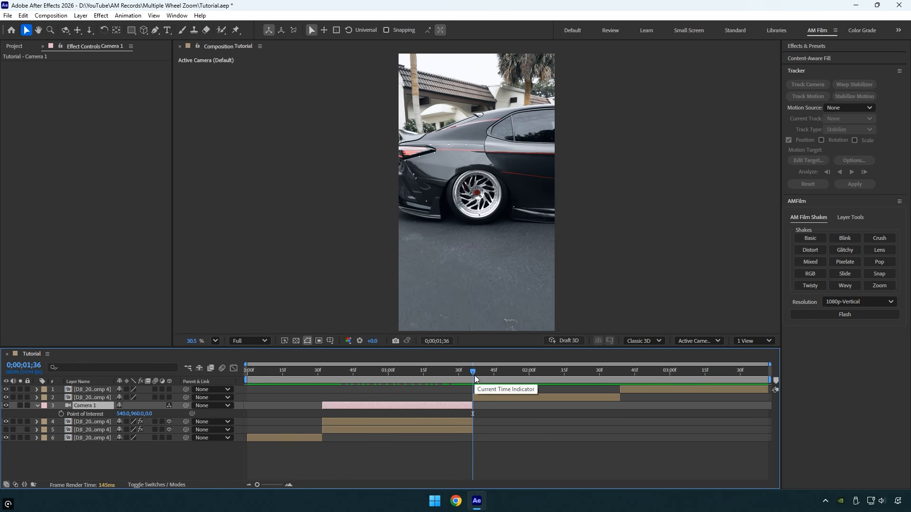
pyautogui.hotkey('shift', 'p')
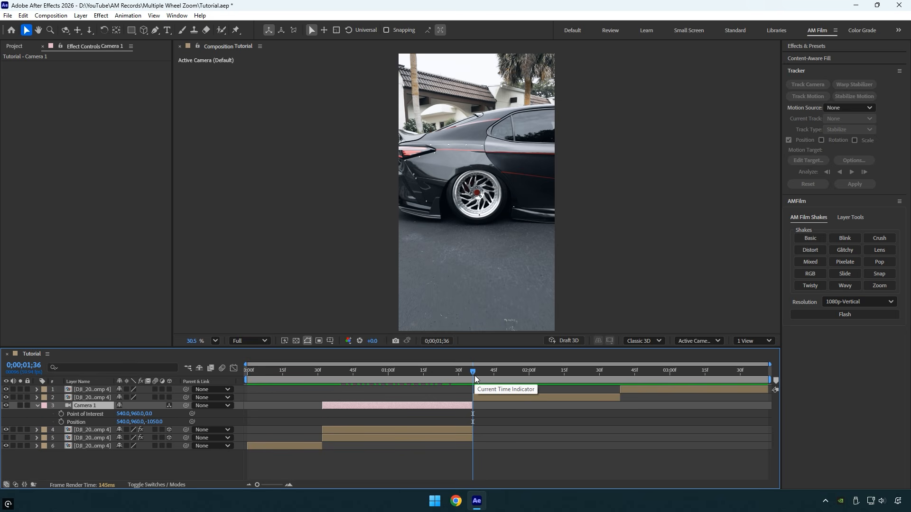
pyautogui.click(61, 414)
pyautogui.click(62, 422)
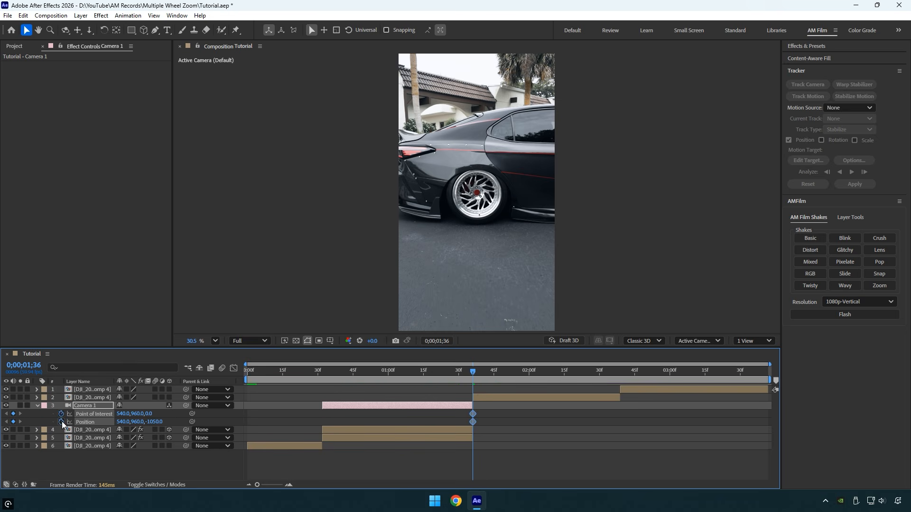
# Step: At 0;00;00;32, dolly the camera through the wheel opening to about 534.8, 962.9, -126.1 and preview the move
pyautogui.moveTo(442, 374); pyautogui.dragTo(322, 378)
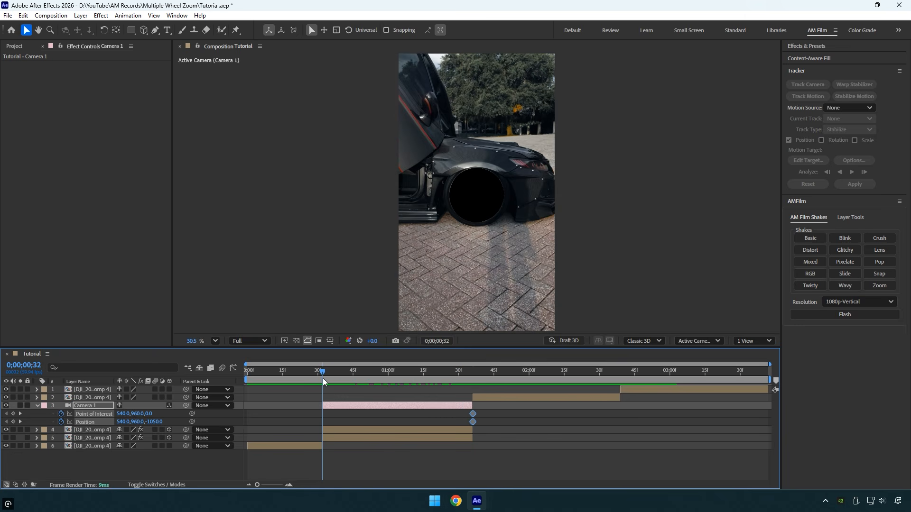
pyautogui.click(90, 432)
pyautogui.click(88, 31)
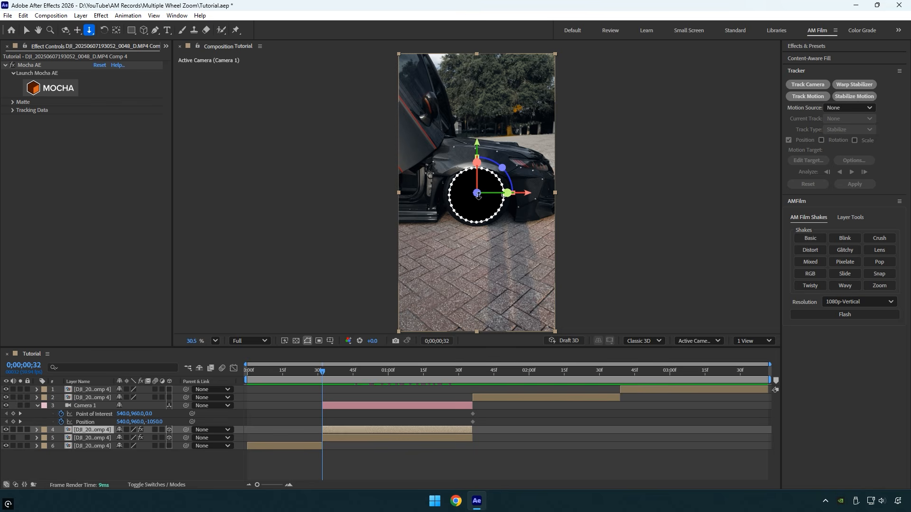
pyautogui.moveTo(478, 195); pyautogui.dragTo(482, 134)
pyautogui.click(531, 407)
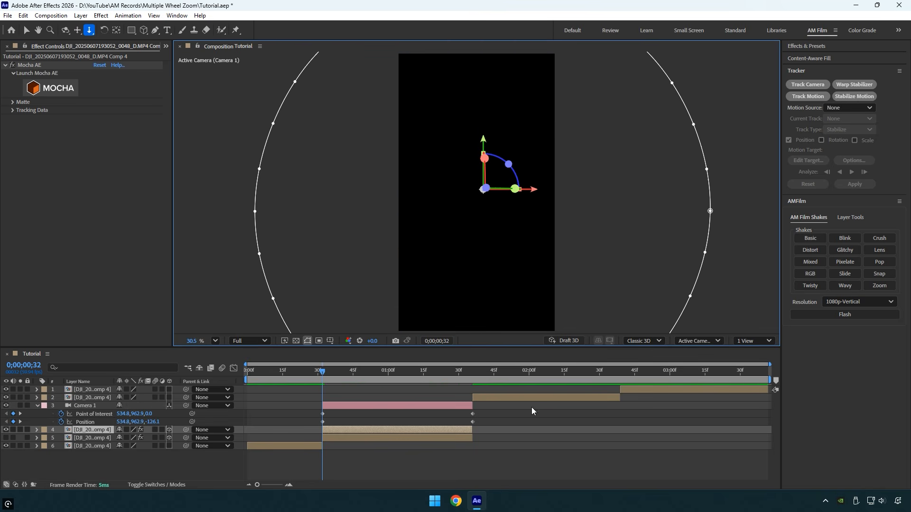
pyautogui.press('space')
pyautogui.click(445, 373)
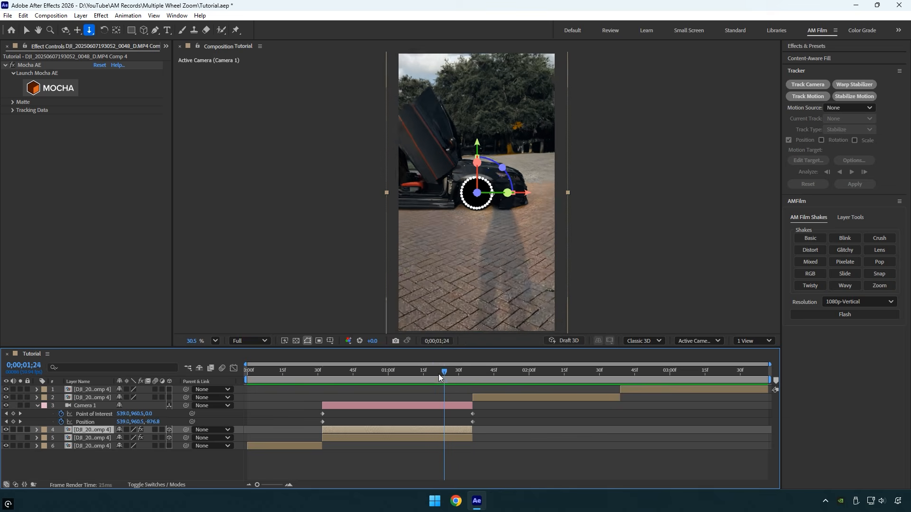
pyautogui.press('v')
pyautogui.moveTo(438, 374); pyautogui.dragTo(429, 386)
# Step: Ease all the camera keyframes and reshape the speed graph so the motion peaks just before the last keyframe
pyautogui.moveTo(498, 411); pyautogui.dragTo(301, 431)
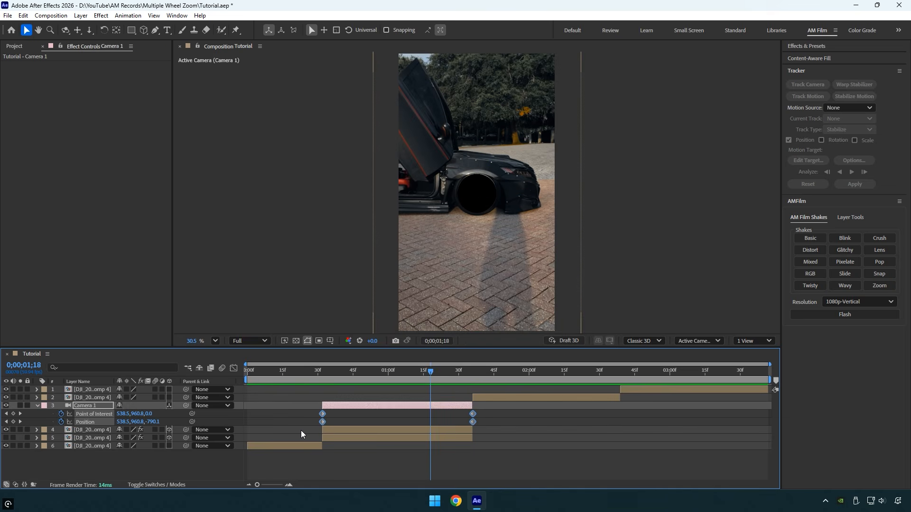
pyautogui.click(234, 369)
pyautogui.rightClick(367, 426)
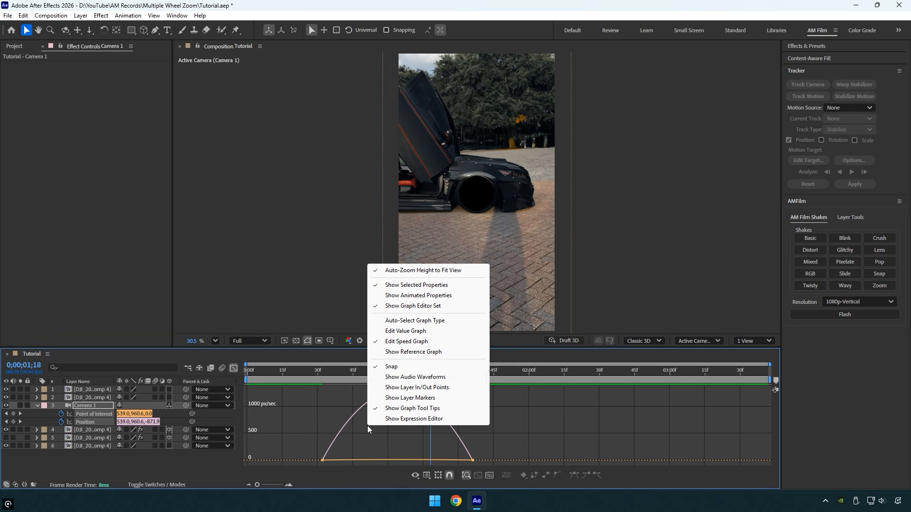
pyautogui.click(389, 342)
pyautogui.moveTo(453, 465); pyautogui.dragTo(473, 463)
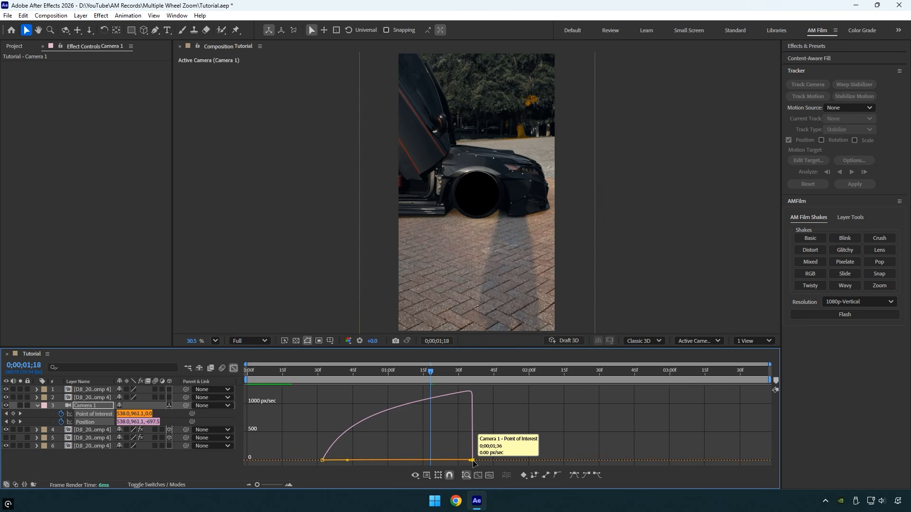
pyautogui.click(233, 368)
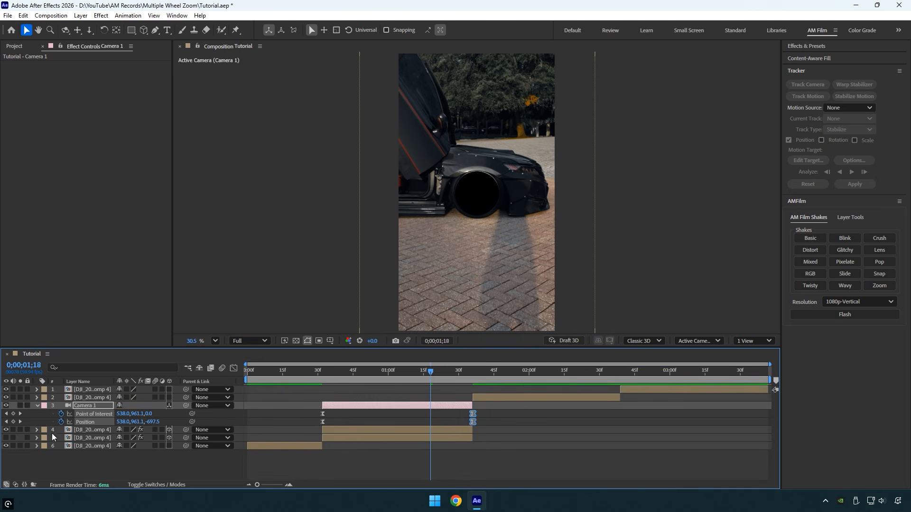
# Step: Show the wheel-only layer again and add a Position keyframe to it at 0;00;01;36
pyautogui.click(6, 438)
pyautogui.moveTo(432, 372); pyautogui.dragTo(474, 374)
pyautogui.click(93, 440)
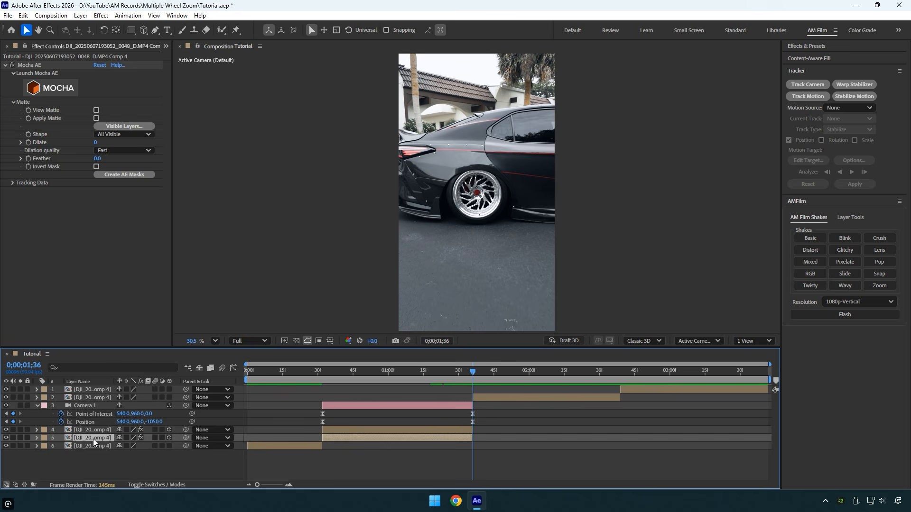
pyautogui.press('p')
pyautogui.click(61, 446)
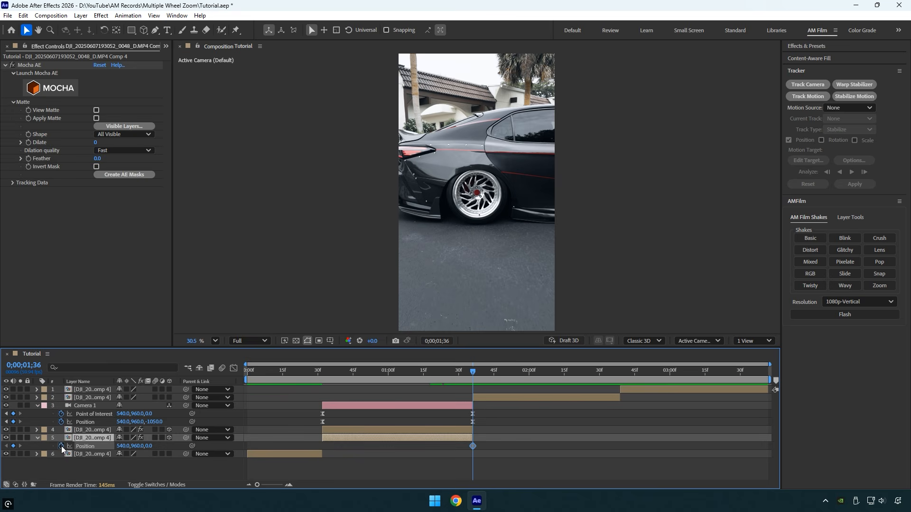
# Step: At 0;00;00;43, move the wheel-only layer sideways out of frame to about X 276.7 and preview the slide-in
pyautogui.moveTo(469, 380); pyautogui.dragTo(352, 380)
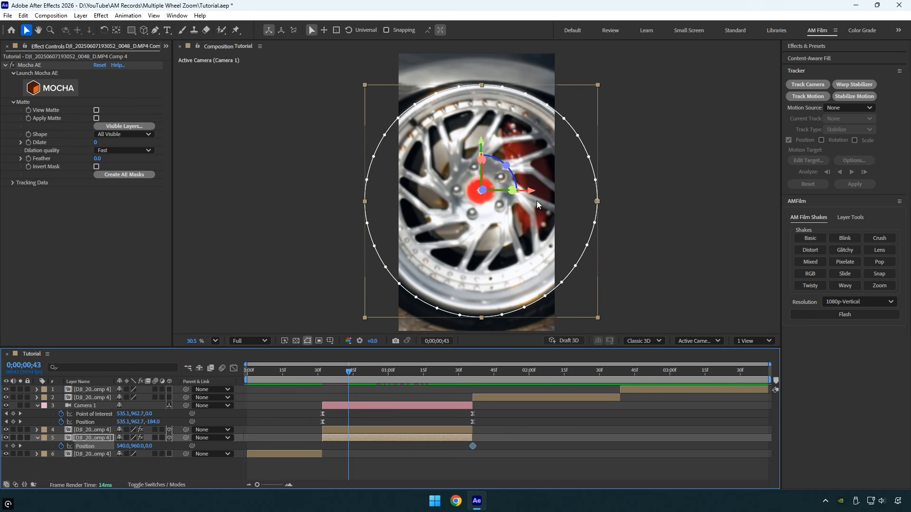
pyautogui.moveTo(536, 201); pyautogui.dragTo(311, 222)
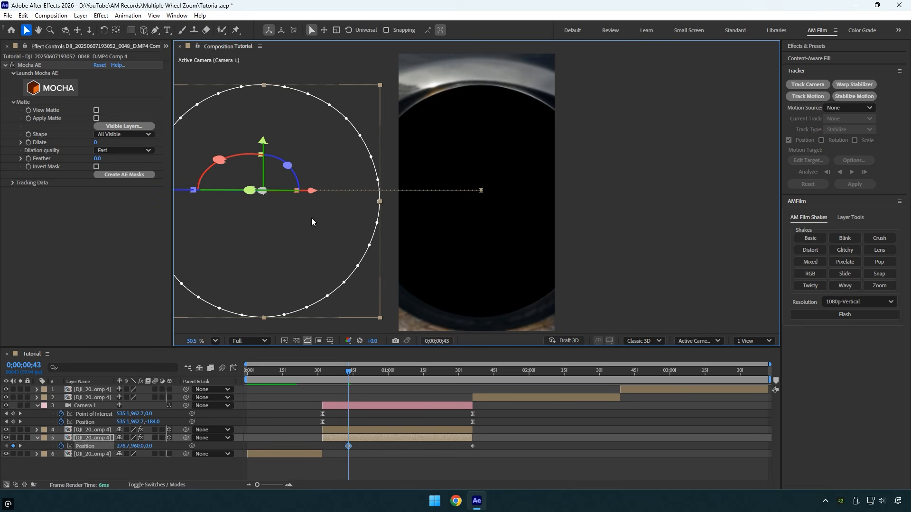
pyautogui.press('space')
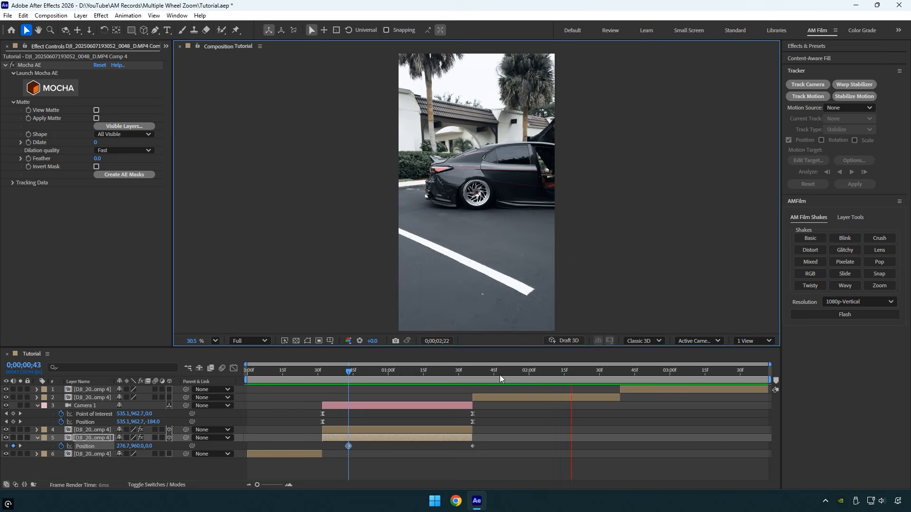
# Step: Apply Easy Ease to the wheel-only layer's last Position keyframe and preview the animation
pyautogui.click(456, 374)
pyautogui.moveTo(488, 468); pyautogui.dragTo(455, 446)
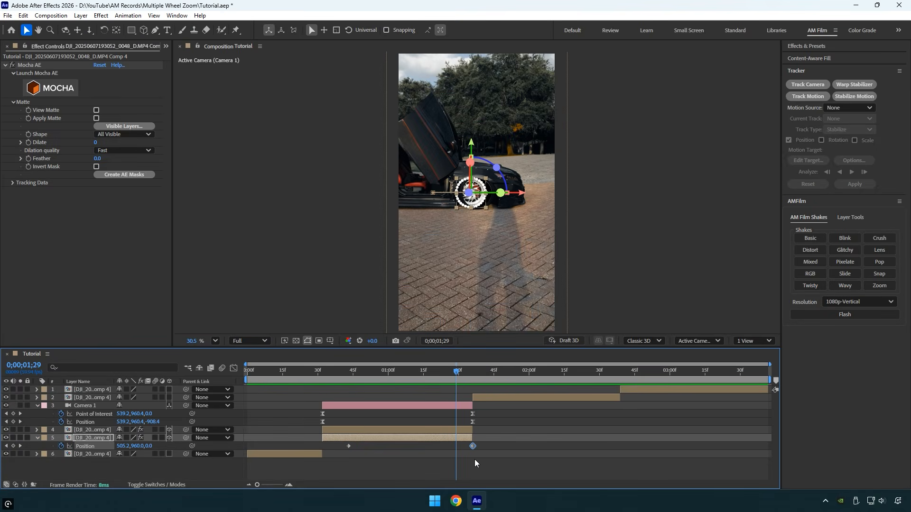
pyautogui.press('F9')
pyautogui.click(430, 372)
pyautogui.click(318, 370)
pyautogui.press('space')
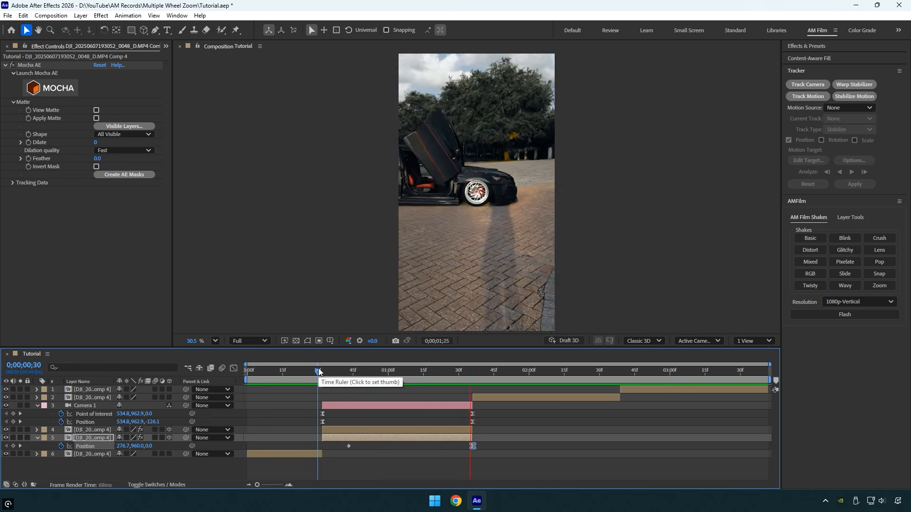
# Step: Collapse the camera's keyframes and shift the camera and both masked wheel layers to start at 0;00;00;00
pyautogui.moveTo(318, 372); pyautogui.dragTo(412, 379)
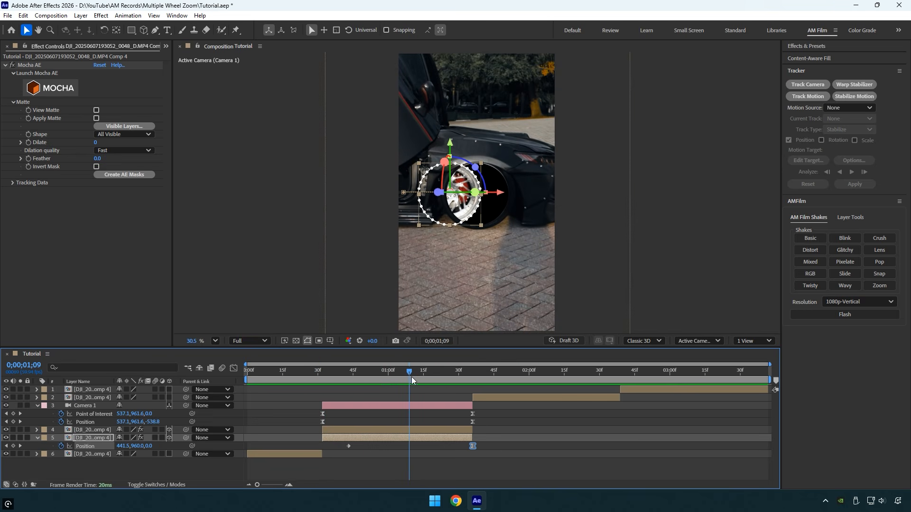
pyautogui.click(374, 407)
pyautogui.press('u')
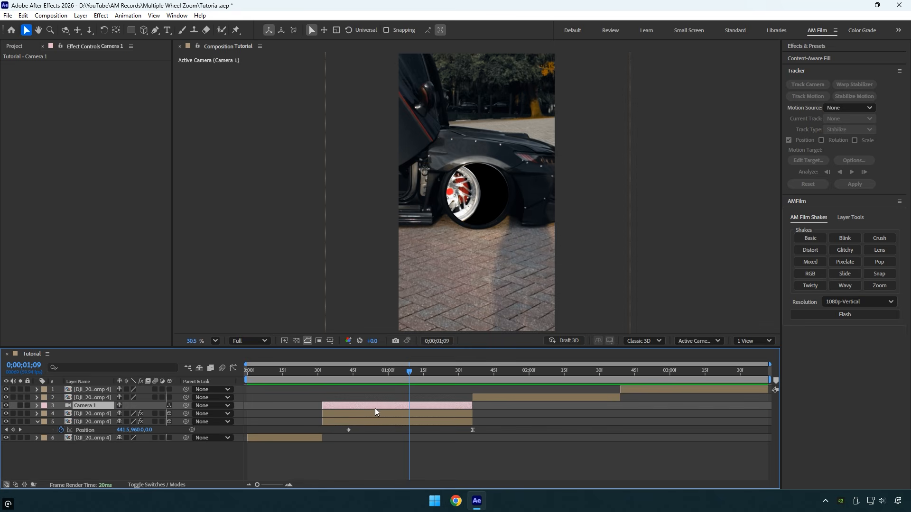
pyautogui.keyDown('shift'); pyautogui.click(377, 424); pyautogui.keyUp('shift')
pyautogui.moveTo(376, 424); pyautogui.dragTo(287, 403)
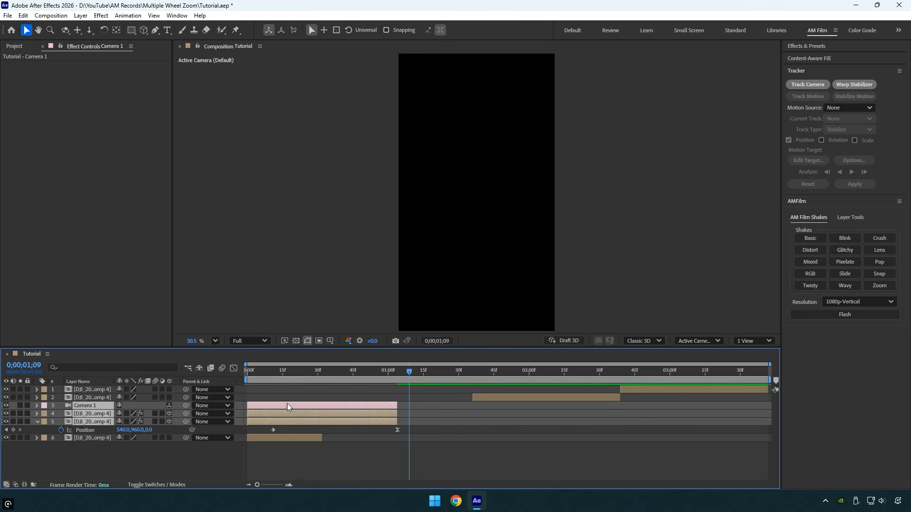
pyautogui.moveTo(287, 378); pyautogui.dragTo(345, 372)
# Step: Retime the wheel-only layer's Position keyframes so the slide runs from the composition start to the end of the first clip
pyautogui.click(303, 443)
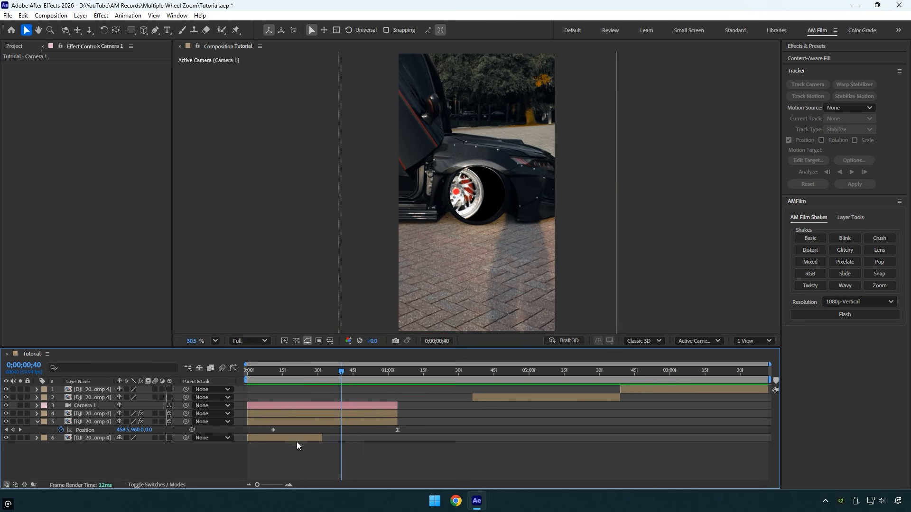
pyautogui.click(279, 429)
pyautogui.moveTo(273, 430); pyautogui.dragTo(248, 430)
pyautogui.moveTo(398, 430); pyautogui.dragTo(322, 438)
pyautogui.moveTo(335, 374)
pyautogui.mouseDown()
pyautogui.moveTo(222, 377)
pyautogui.moveTo(335, 378)
pyautogui.mouseUp()
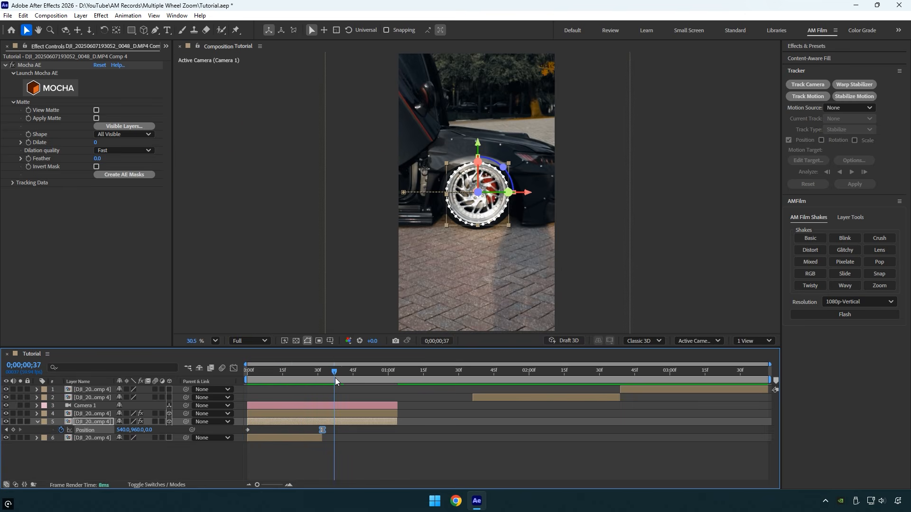
# Step: Enable motion blur on both masked layers and preview the transition from the start
pyautogui.click(157, 414)
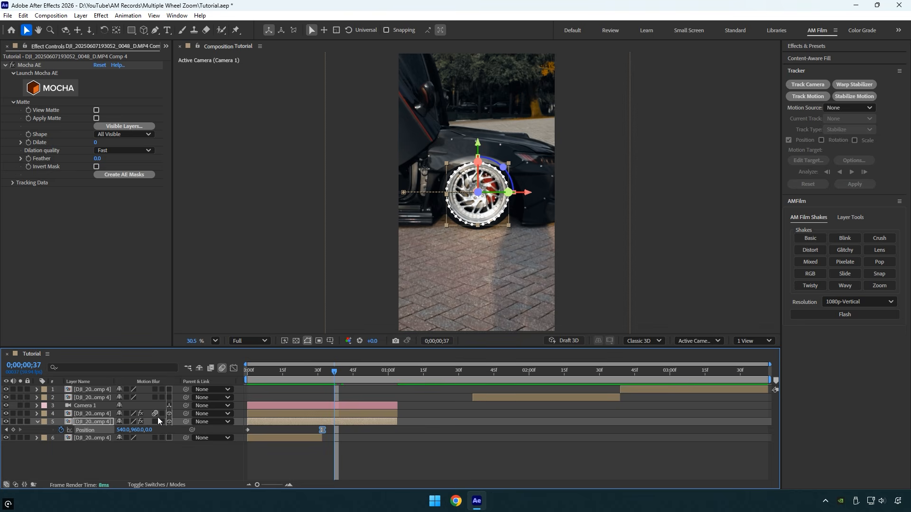
pyautogui.click(156, 422)
pyautogui.moveTo(334, 375); pyautogui.dragTo(191, 426)
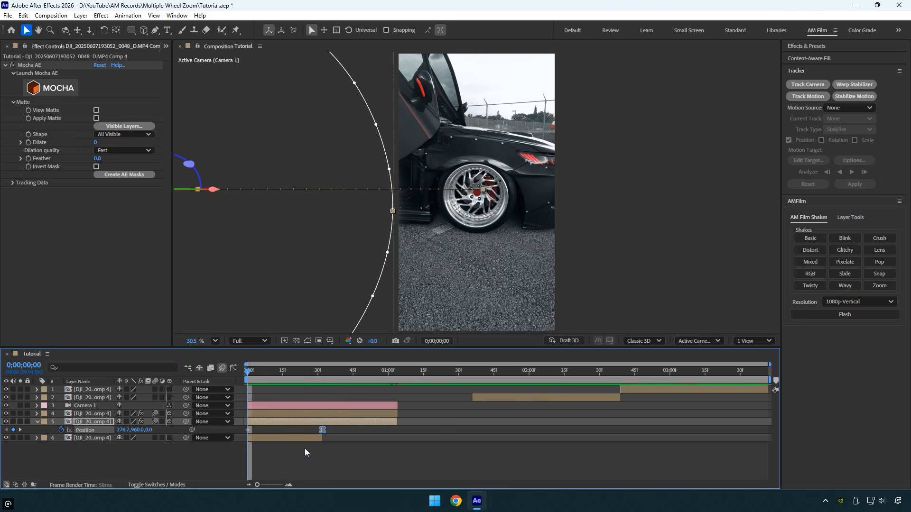
pyautogui.press('space')
pyautogui.moveTo(261, 371); pyautogui.dragTo(358, 374)
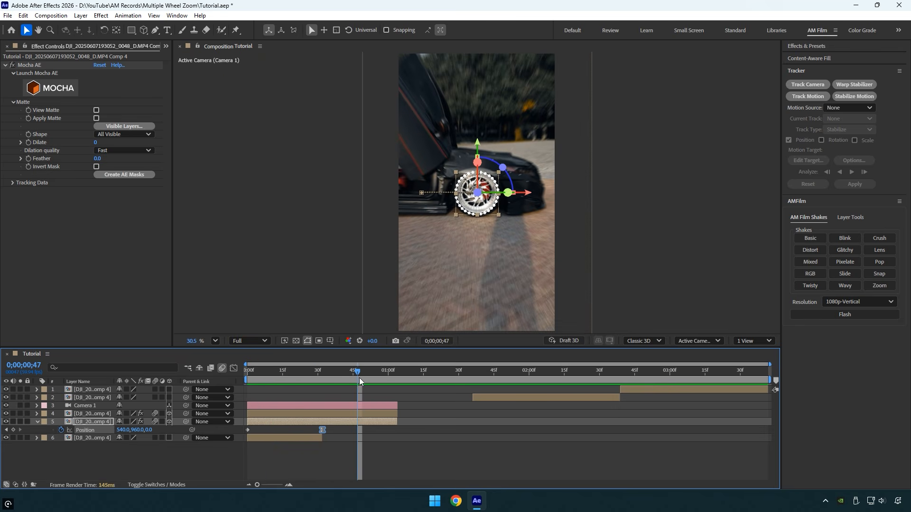
# Step: Pre-compose the camera and both masked layers as "1", moving all attributes and matching the duration to the layers' time span
pyautogui.keyDown('ctrl'); pyautogui.click(363, 414); pyautogui.keyUp('ctrl')
pyautogui.keyDown('ctrl'); pyautogui.click(366, 406); pyautogui.keyUp('ctrl')
pyautogui.rightClick(368, 404)
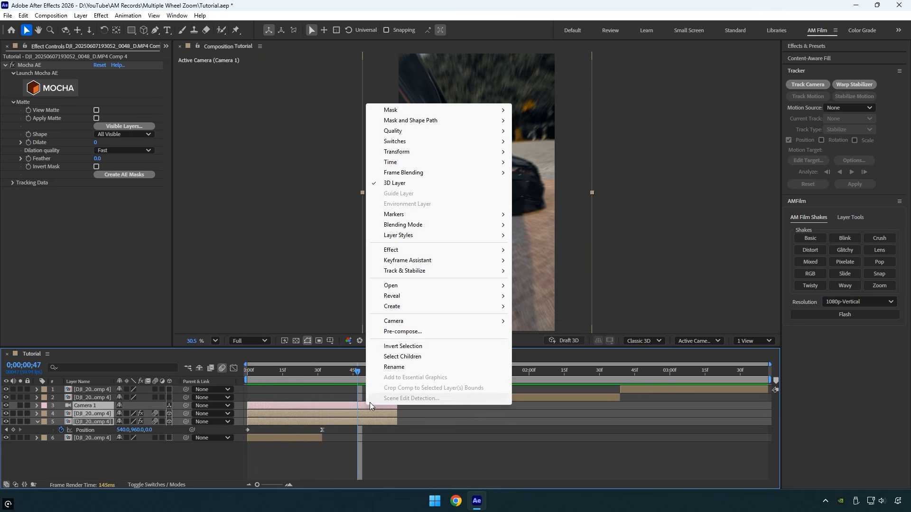
pyautogui.click(402, 333)
pyautogui.write('1')
pyautogui.click(437, 251)
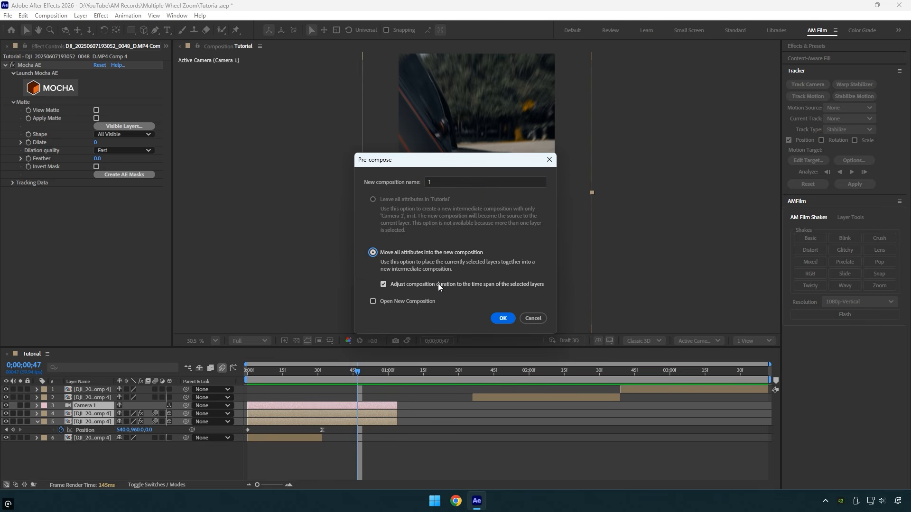
pyautogui.click(497, 319)
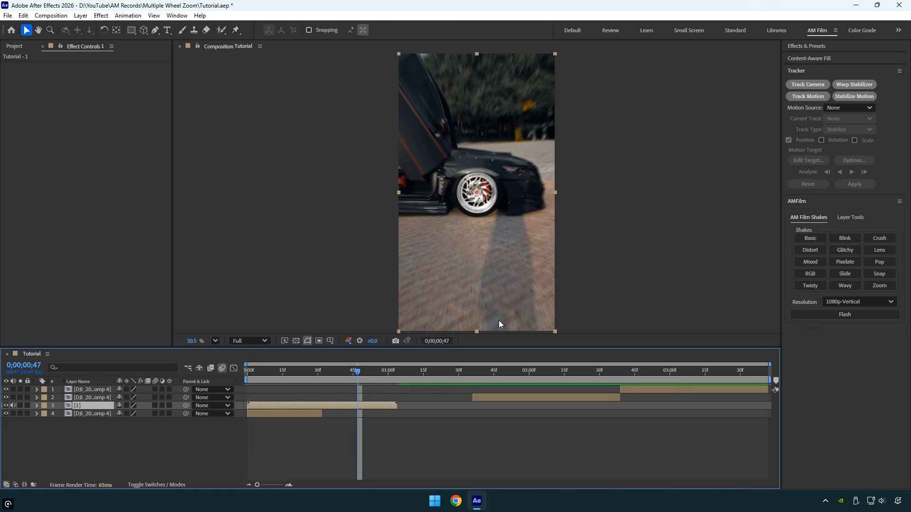
# Step: Apply Mocha AE to the clip starting at 0;00;01;36 and launch the Mocha tracker for it
pyautogui.moveTo(482, 379)
pyautogui.mouseDown()
pyautogui.moveTo(517, 375)
pyautogui.moveTo(474, 380)
pyautogui.mouseUp()
pyautogui.click(481, 397)
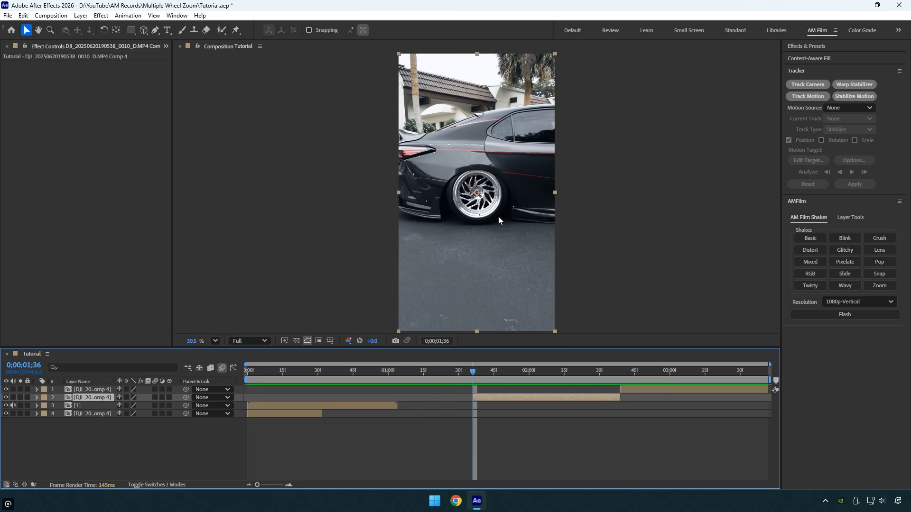
pyautogui.hotkey('ctrl', 'space')
pyautogui.write('mocha')
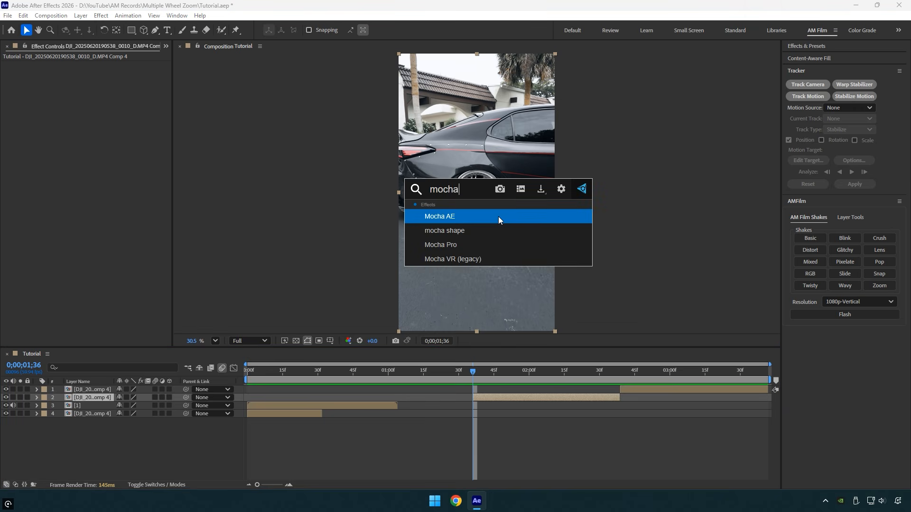
pyautogui.click(473, 214)
pyautogui.click(62, 90)
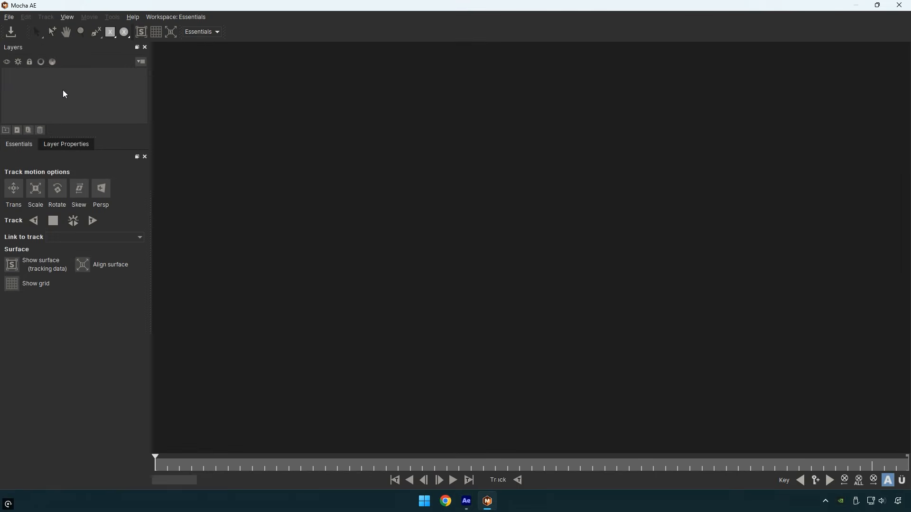
# Step: Draw an ellipse around the car's wheel and enlarge it so that it encloses the whole rim
pyautogui.click(124, 31)
pyautogui.moveTo(499, 215); pyautogui.dragTo(564, 280)
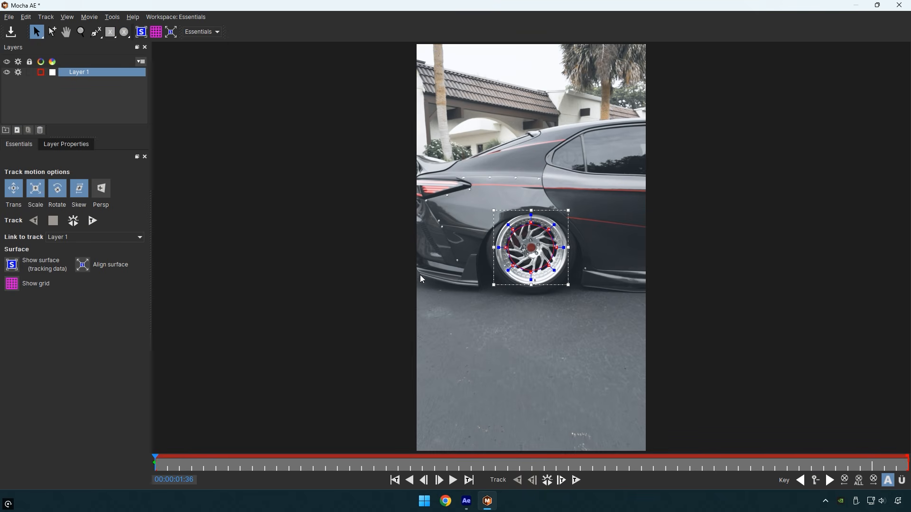
pyautogui.scroll(3, 548, 249)
pyautogui.scroll(2, 548, 249)
pyautogui.moveTo(582, 249); pyautogui.dragTo(622, 250)
pyautogui.moveTo(507, 171); pyautogui.dragTo(507, 140)
pyautogui.moveTo(508, 361); pyautogui.dragTo(505, 372)
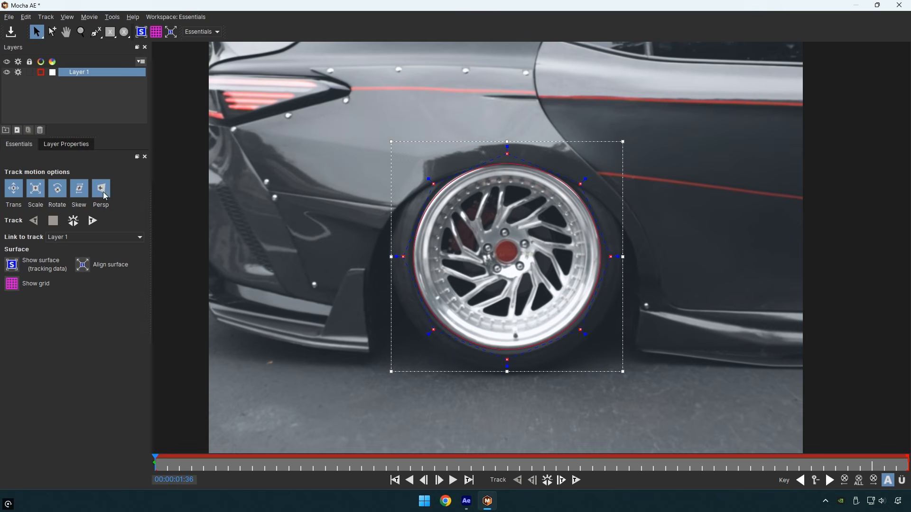
# Step: Track the wheel shape in both directions with perspective included, and create After Effects masks from the track
pyautogui.click(74, 223)
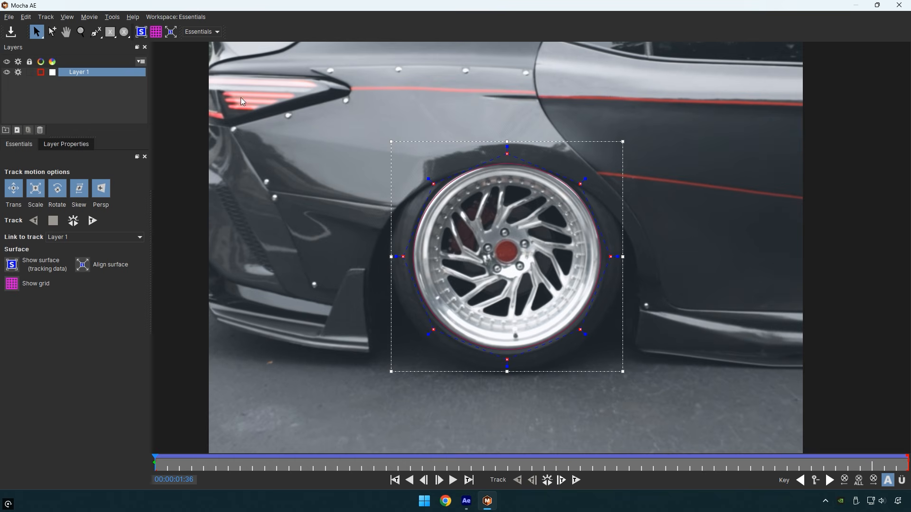
pyautogui.click(899, 5)
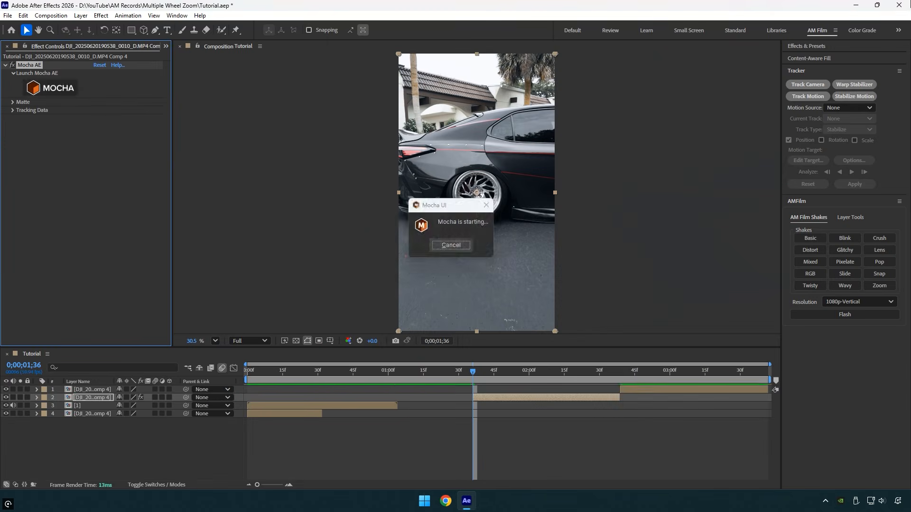
pyautogui.click(12, 102)
pyautogui.click(120, 175)
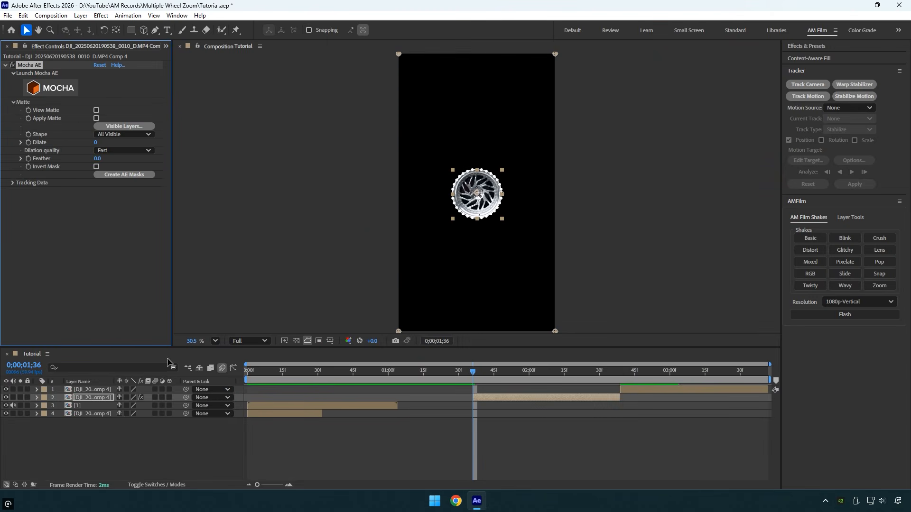
# Step: Duplicate the masked clip and set the upper copy's mask mode to Subtract
pyautogui.hotkey('ctrl', 'd')
pyautogui.press('m')
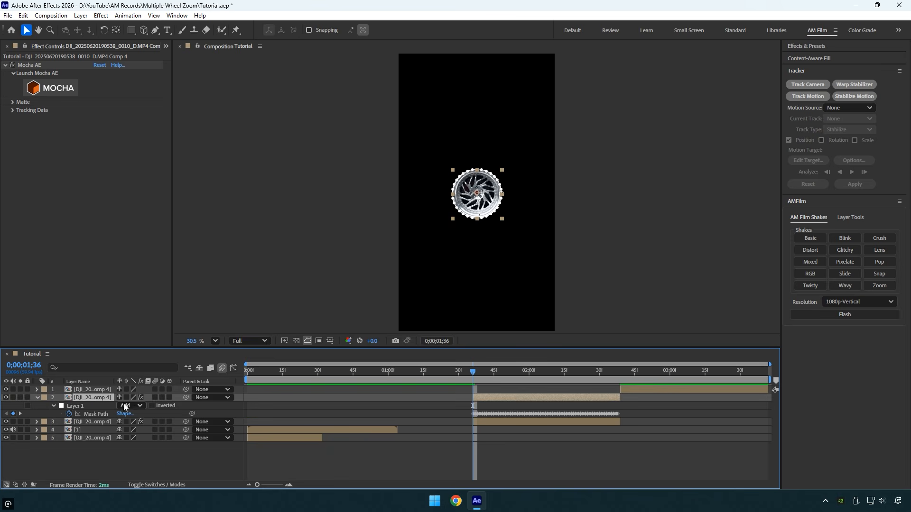
pyautogui.click(135, 407)
pyautogui.click(148, 437)
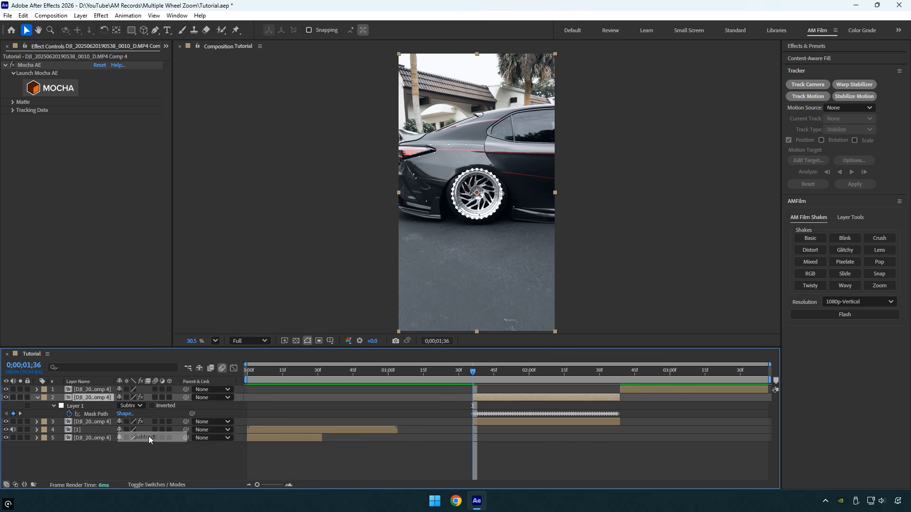
# Step: Collapse the upper copy's mask properties and hide the wheel-only copy below it
pyautogui.click(37, 397)
pyautogui.click(69, 406)
pyautogui.click(6, 406)
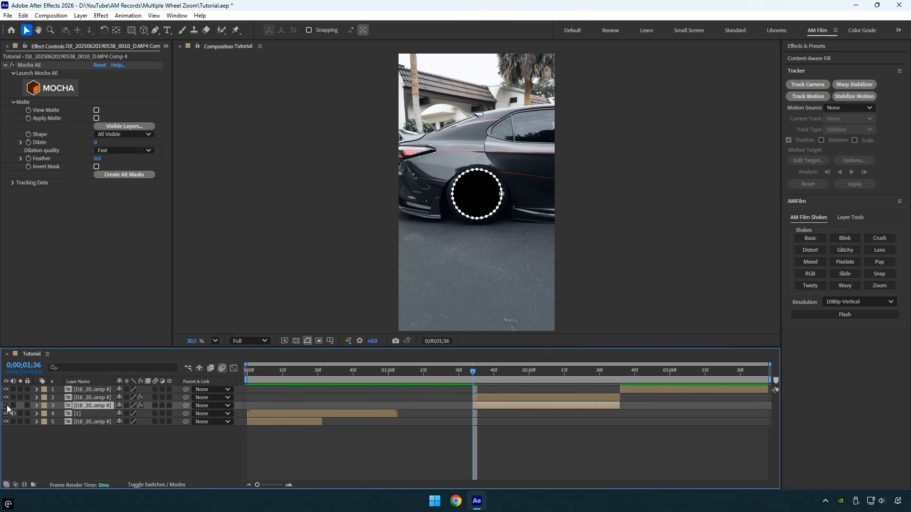
# Step: Add a two-node 35mm camera above the two masked copies and trim it to their time span
pyautogui.rightClick(154, 448)
pyautogui.moveTo(204, 332)
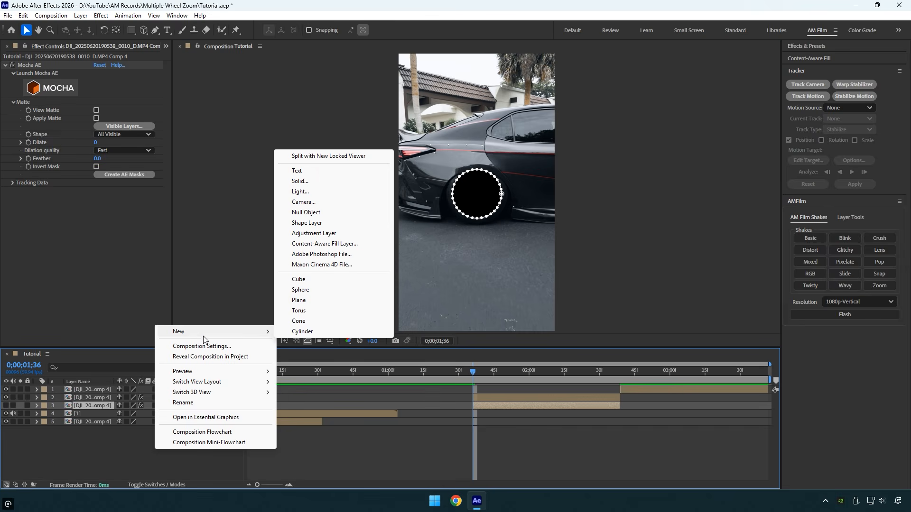
pyautogui.click(306, 202)
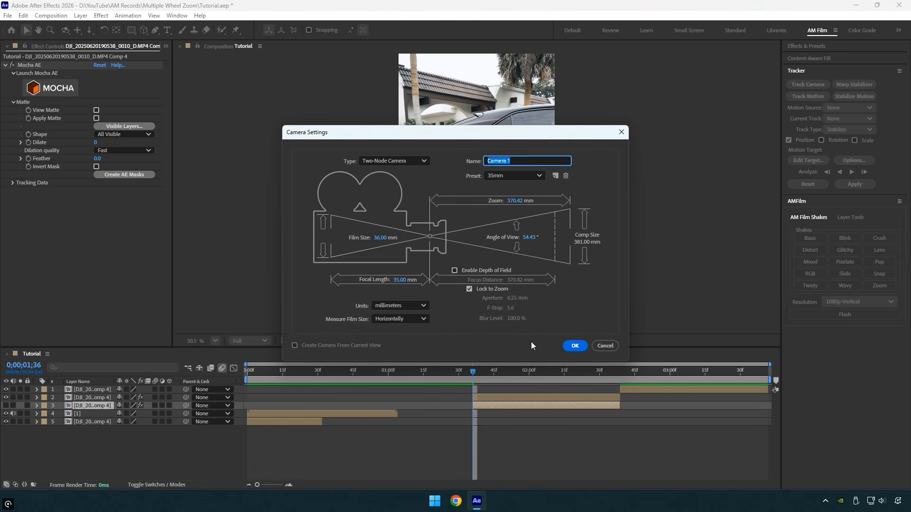
pyautogui.click(574, 346)
pyautogui.moveTo(92, 405); pyautogui.dragTo(94, 396)
pyautogui.moveTo(248, 398); pyautogui.dragTo(468, 418)
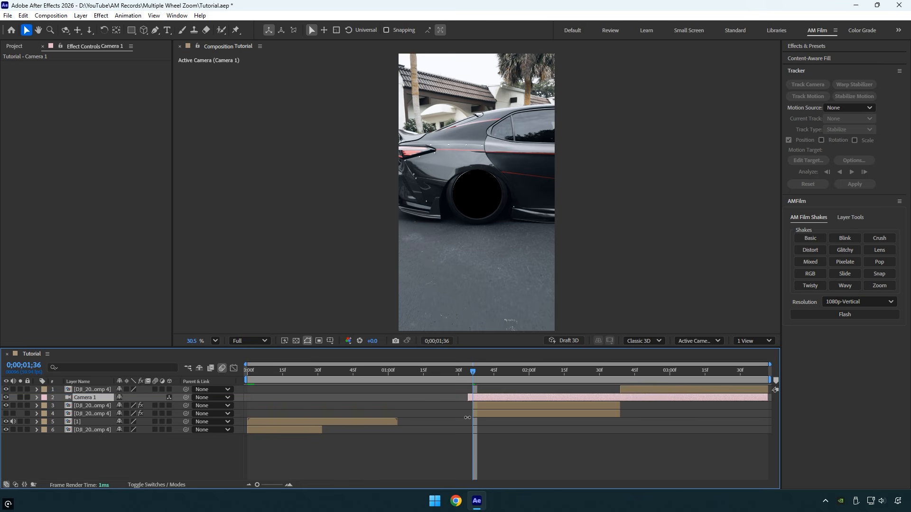
pyautogui.moveTo(770, 397); pyautogui.dragTo(620, 397)
# Step: Turn both masked copies of the clip into 3D layers
pyautogui.click(609, 406)
pyautogui.keyDown('shift'); pyautogui.click(609, 414); pyautogui.keyUp('shift')
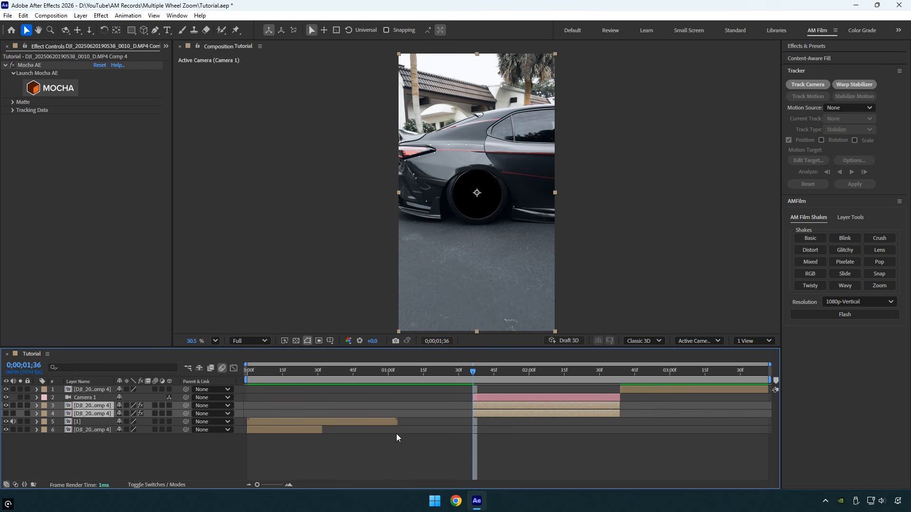
pyautogui.click(169, 405)
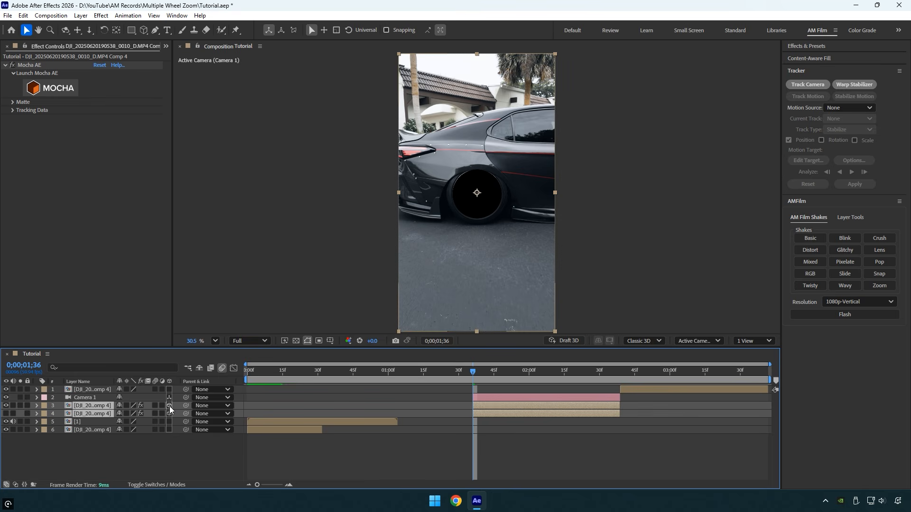
# Step: Add Point of Interest and Position keyframes to the camera at 0;00;02;39, and return to the clip's start at 0;00;01;36
pyautogui.click(477, 398)
pyautogui.moveTo(477, 380); pyautogui.dragTo(620, 371)
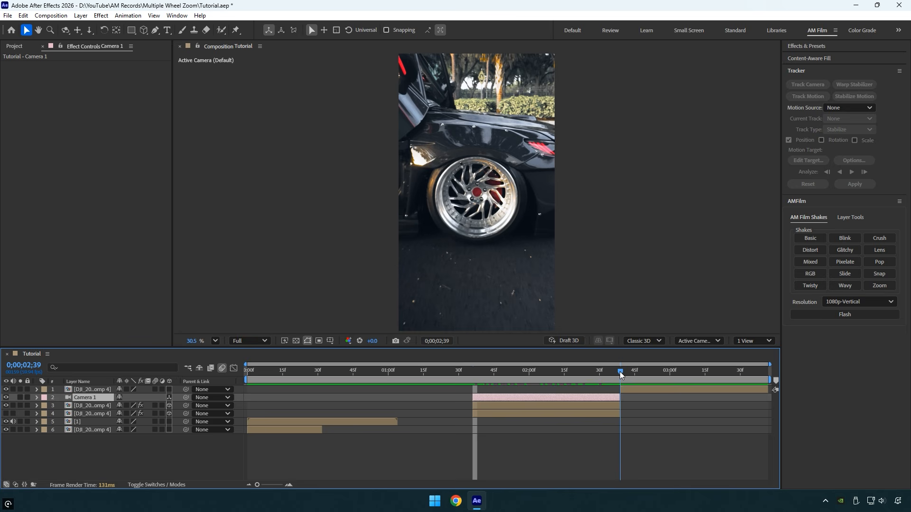
pyautogui.press('p')
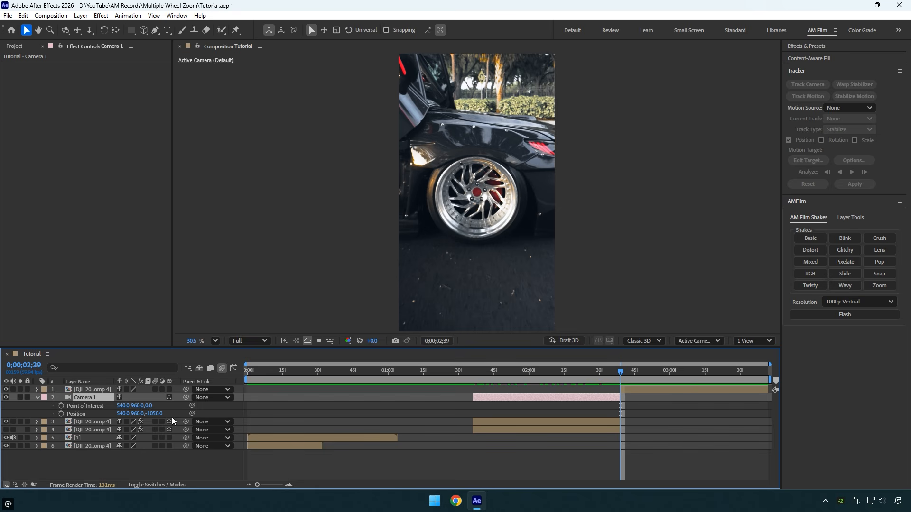
pyautogui.click(60, 406)
pyautogui.moveTo(622, 368); pyautogui.dragTo(471, 380)
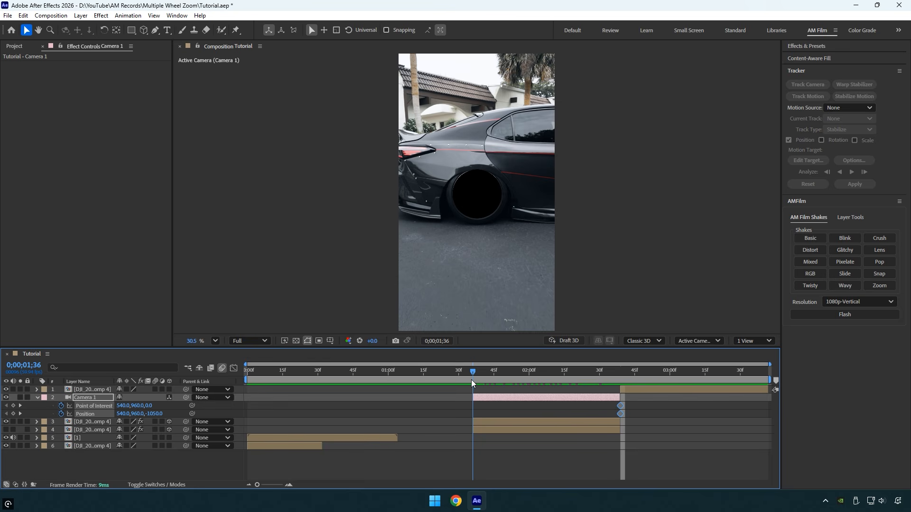
# Step: Dolly the camera into the wheel opening at 0;00;01;36 until the opening fills the frame, at Position 543.4, 965.8, -126.1
pyautogui.click(479, 192)
pyautogui.press('c')
pyautogui.moveTo(478, 193); pyautogui.dragTo(485, 135)
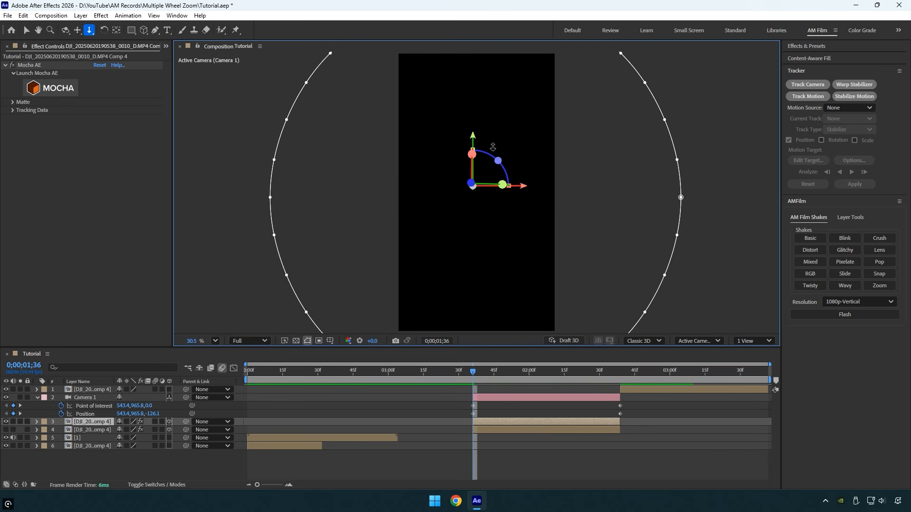
# Step: Easy-ease the camera's Point of Interest and Position keyframes and reshape the speed curve to start slow and peak at the end
pyautogui.moveTo(634, 402); pyautogui.dragTo(452, 418)
pyautogui.press('F9')
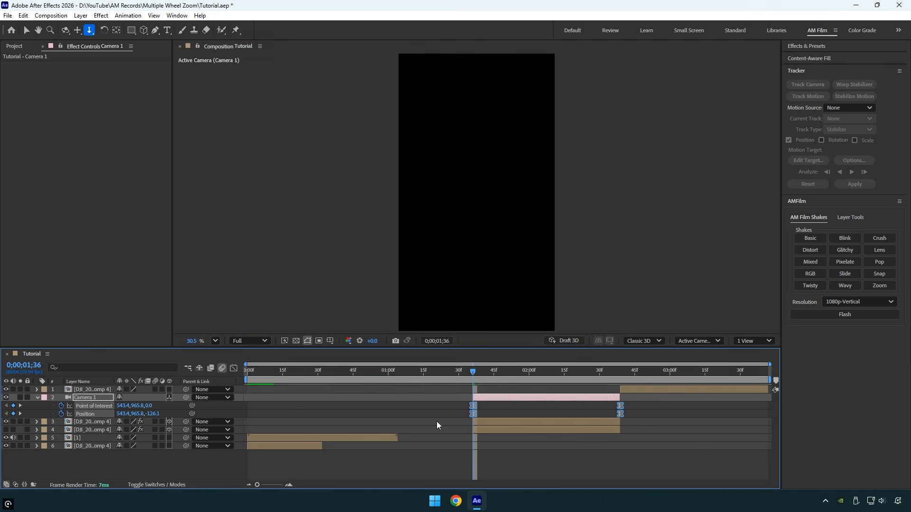
pyautogui.click(233, 368)
pyautogui.moveTo(565, 454); pyautogui.dragTo(612, 468)
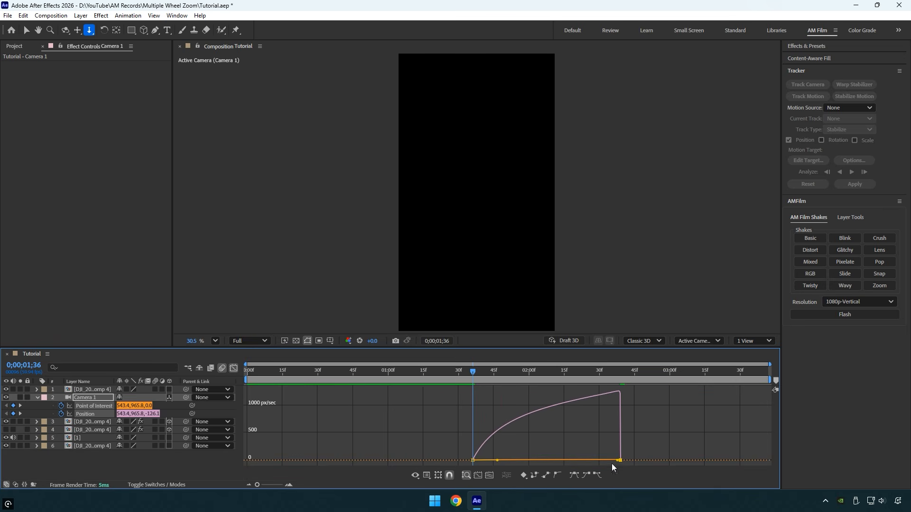
pyautogui.click(234, 369)
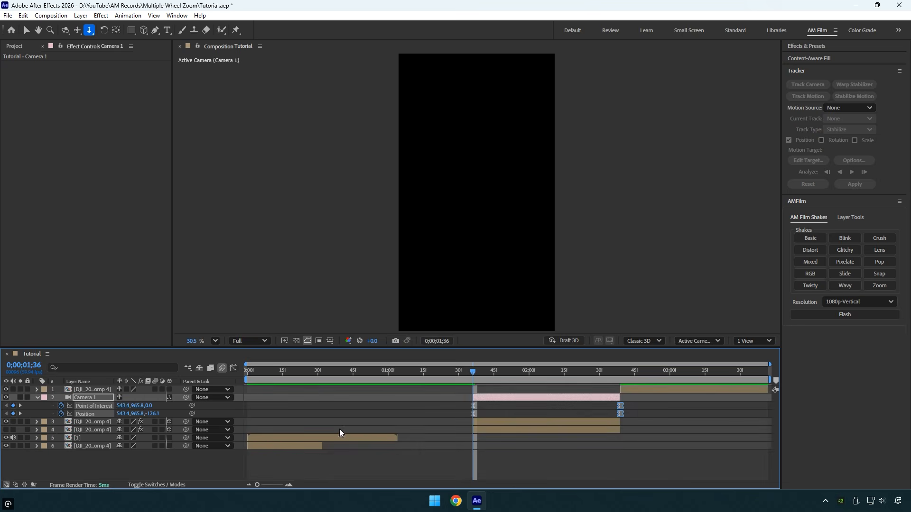
# Step: Move the camera and both masked copies earlier so they start where the lowest clip ends
pyautogui.click(508, 424)
pyautogui.keyDown('shift'); pyautogui.click(508, 432); pyautogui.keyUp('shift')
pyautogui.moveTo(486, 400); pyautogui.dragTo(335, 404)
# Step: Show the wheel-only copy again and add a Position keyframe to it at 0;00;01;04, where segment 1 ends
pyautogui.moveTo(280, 372); pyautogui.dragTo(345, 414)
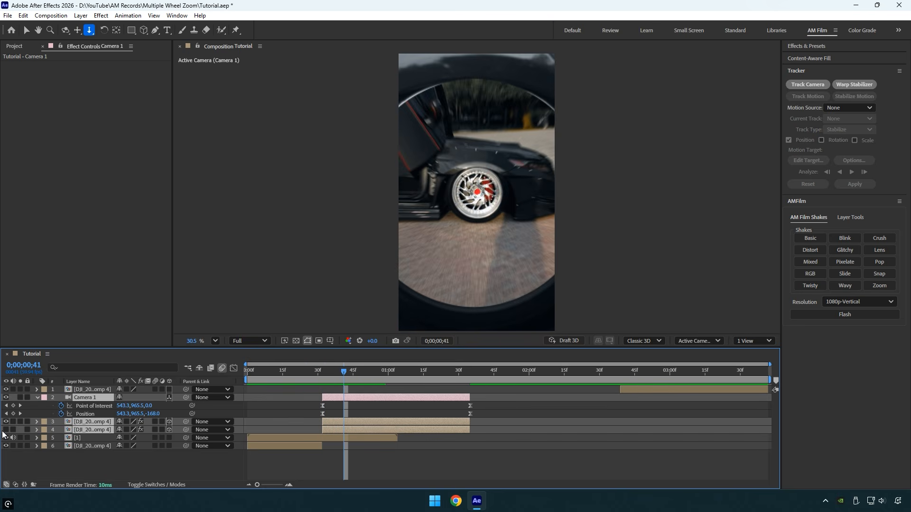
pyautogui.click(17, 457)
pyautogui.click(6, 431)
pyautogui.click(86, 430)
pyautogui.moveTo(347, 372); pyautogui.dragTo(397, 372)
pyautogui.press('p')
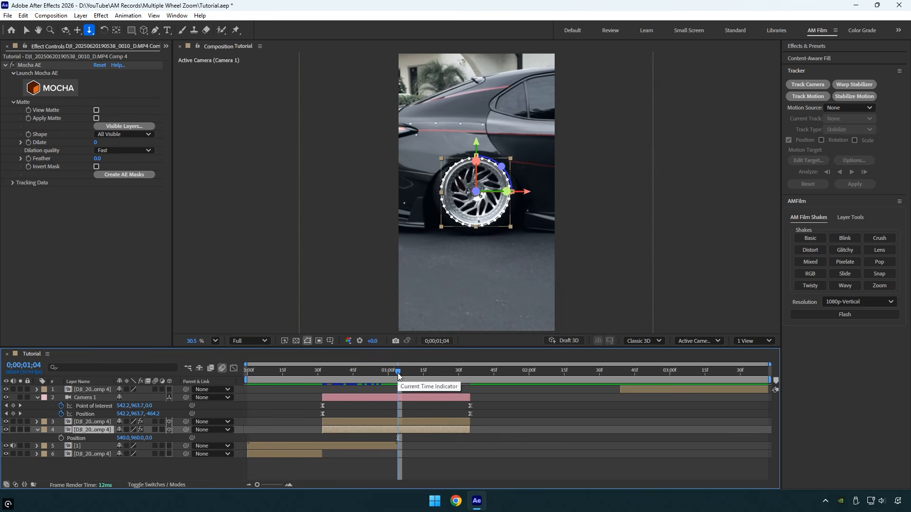
pyautogui.click(61, 438)
# Step: At 0;00;00;42, slide the wheel-only copy horizontally out of the frame to Position 313.8, 960, 0
pyautogui.moveTo(398, 373); pyautogui.dragTo(347, 379)
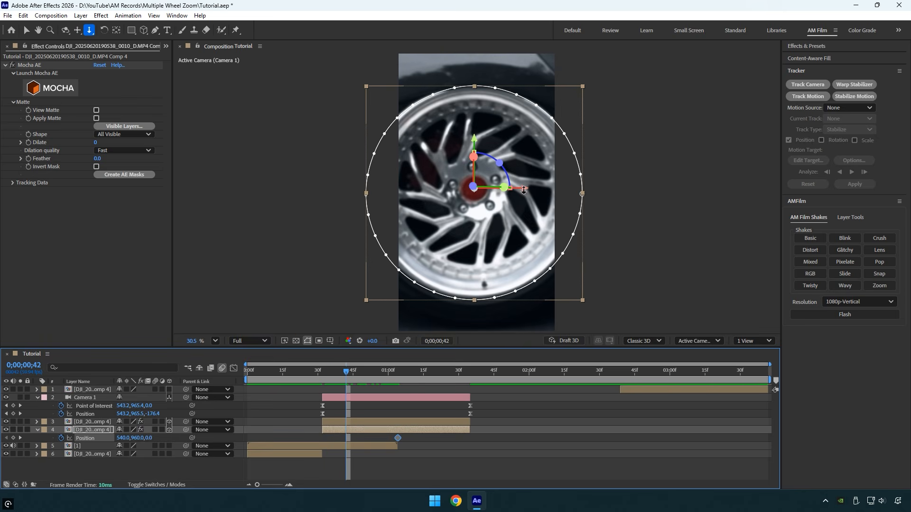
pyautogui.press('v')
pyautogui.moveTo(524, 190); pyautogui.dragTo(330, 189)
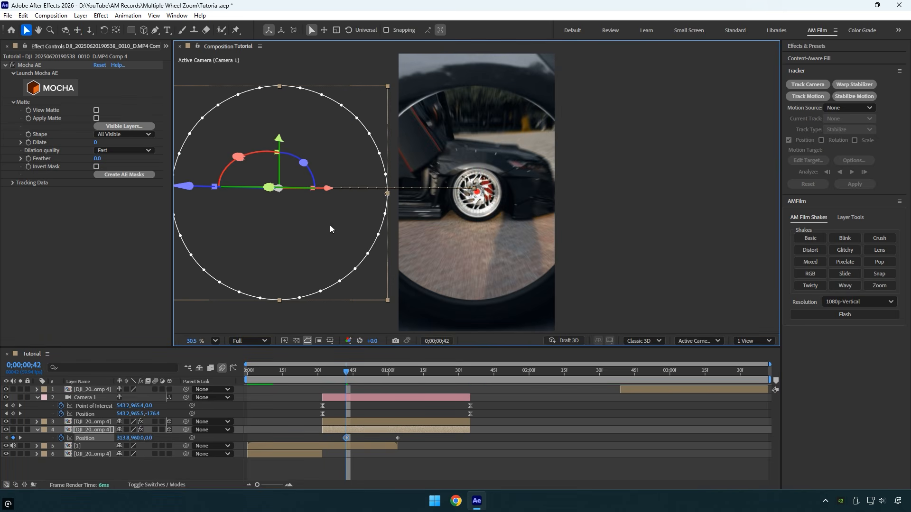
# Step: Enable motion blur on both masked copies and preview the transition from the beginning
pyautogui.click(155, 430)
pyautogui.click(155, 422)
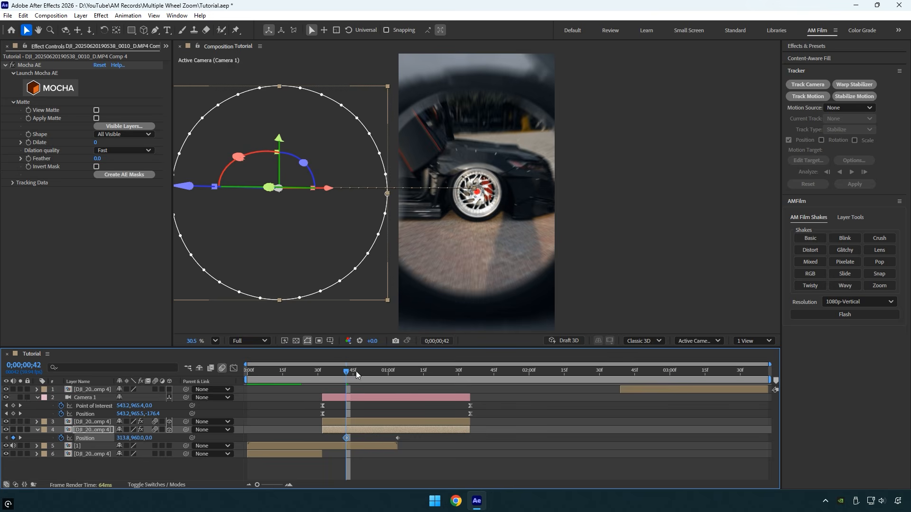
pyautogui.press('Home')
pyautogui.press('space')
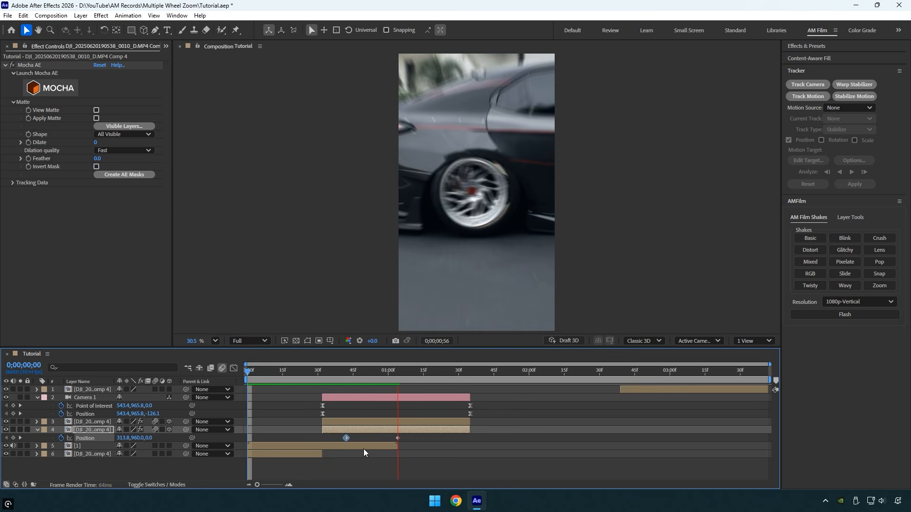
pyautogui.press('space')
# Step: Easy-ease the wheel-only copy's last Position keyframe, replay the transition and check it at 0;00;00;55
pyautogui.click(398, 438)
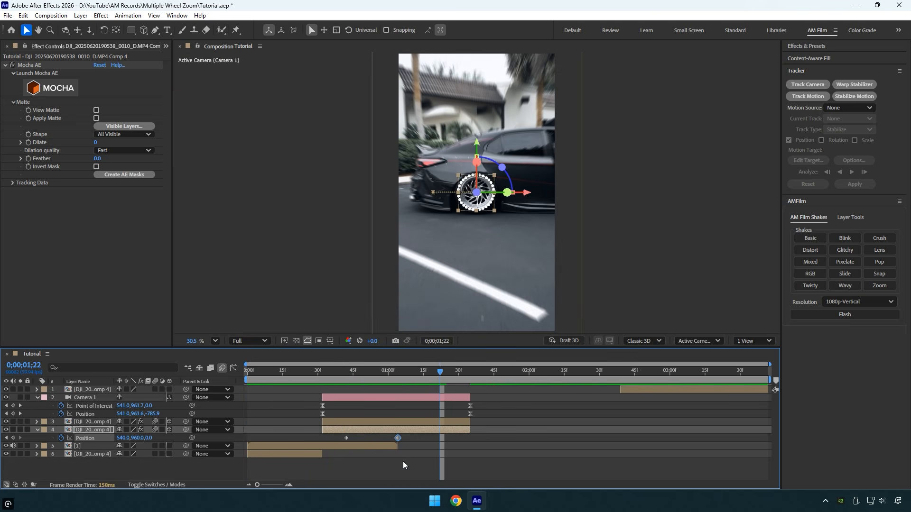
pyautogui.press('Home')
pyautogui.press('space')
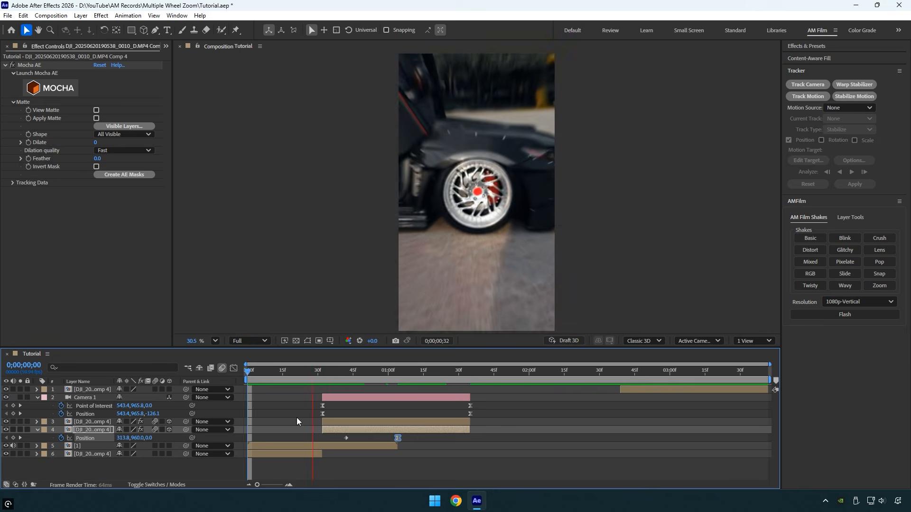
pyautogui.moveTo(370, 373); pyautogui.dragTo(378, 374)
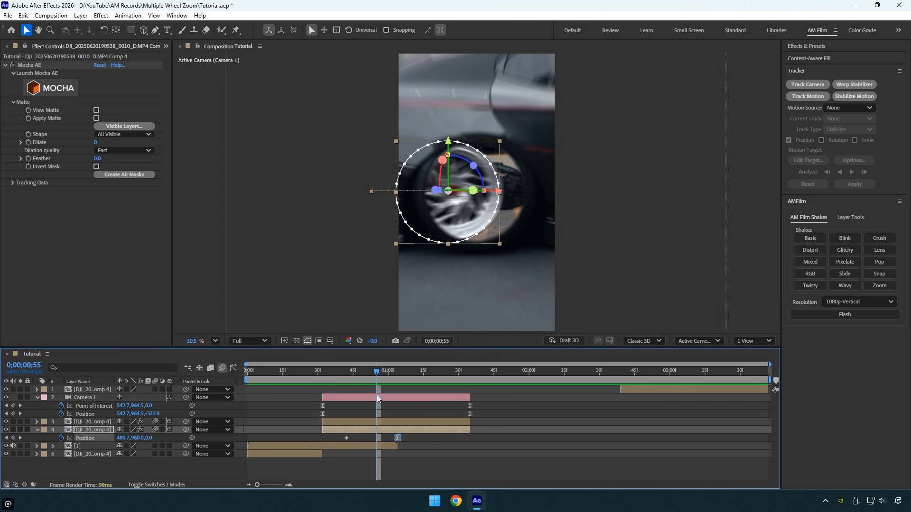
# Step: Collapse the keyframed properties of the camera and the wheel-only copy
pyautogui.click(376, 398)
pyautogui.press('u')
pyautogui.click(369, 414)
pyautogui.press('u')
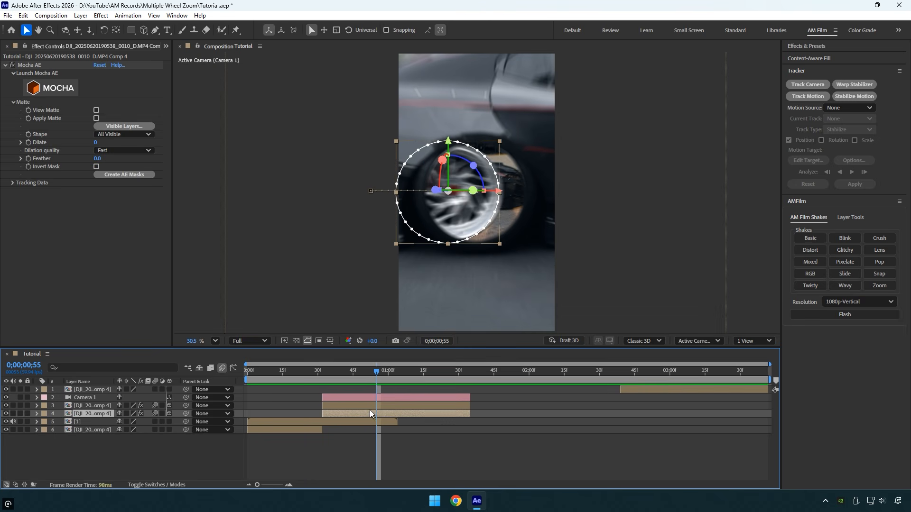
# Step: Pre-compose the camera and both masked copies as "2", moving all attributes and matching the duration to the selected layers
pyautogui.keyDown('ctrl'); pyautogui.click(369, 407); pyautogui.keyUp('ctrl')
pyautogui.keyDown('ctrl'); pyautogui.click(372, 399); pyautogui.keyUp('ctrl')
pyautogui.rightClick(372, 398)
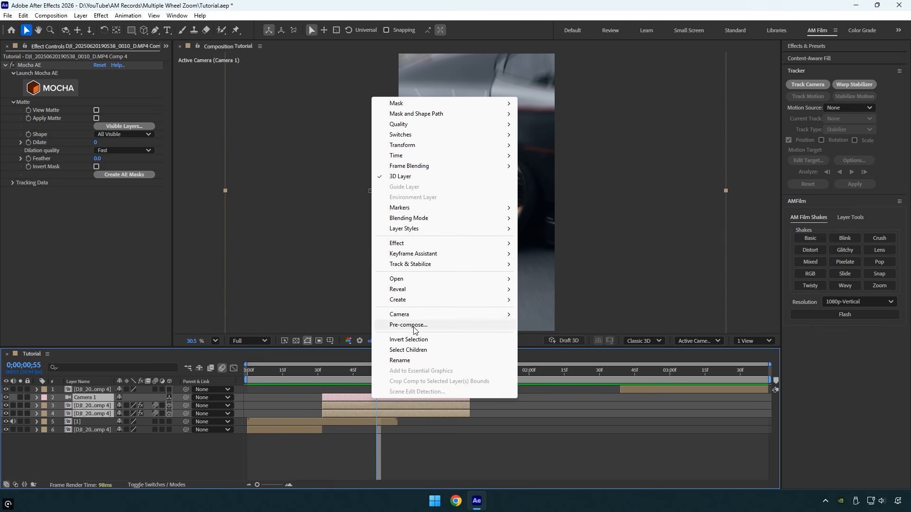
pyautogui.click(431, 323)
pyautogui.write('2')
pyautogui.click(503, 319)
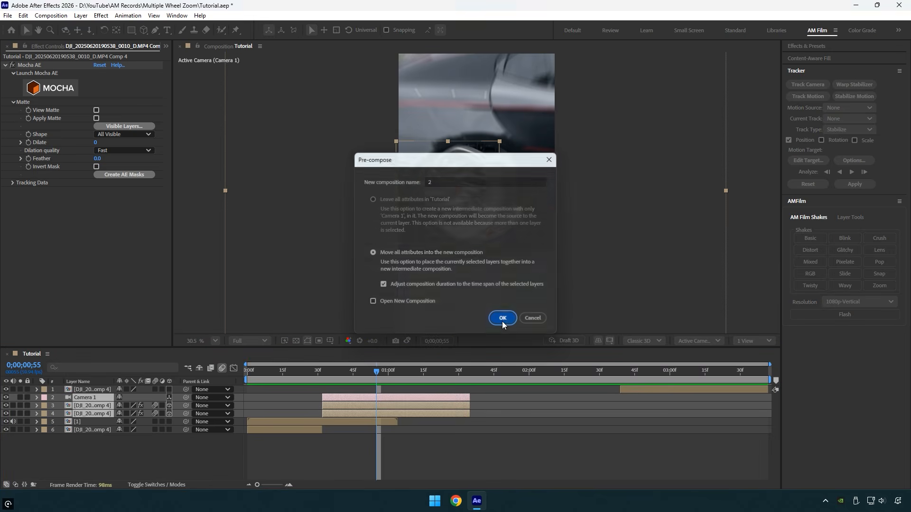
# Step: Add a Wavy AM Film shake above segment 1 and shift it later on the timeline, over the first transition
pyautogui.moveTo(377, 371); pyautogui.dragTo(319, 374)
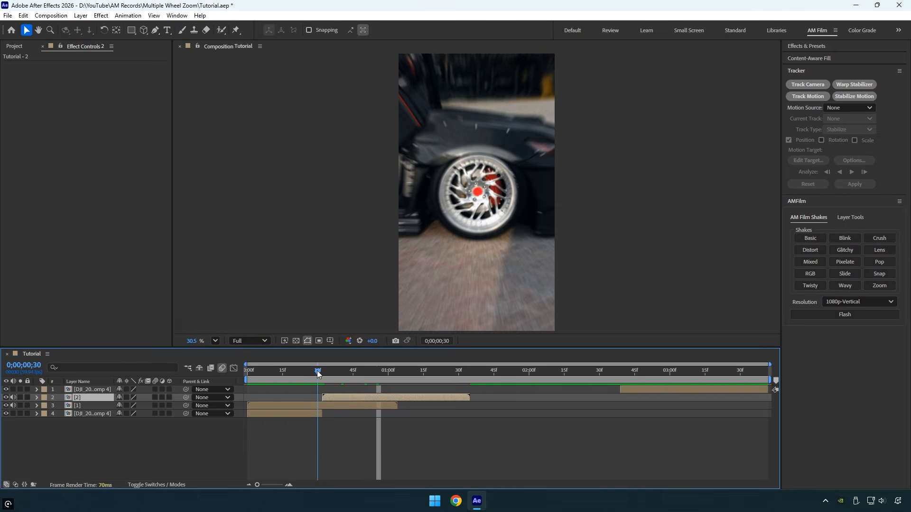
pyautogui.click(318, 405)
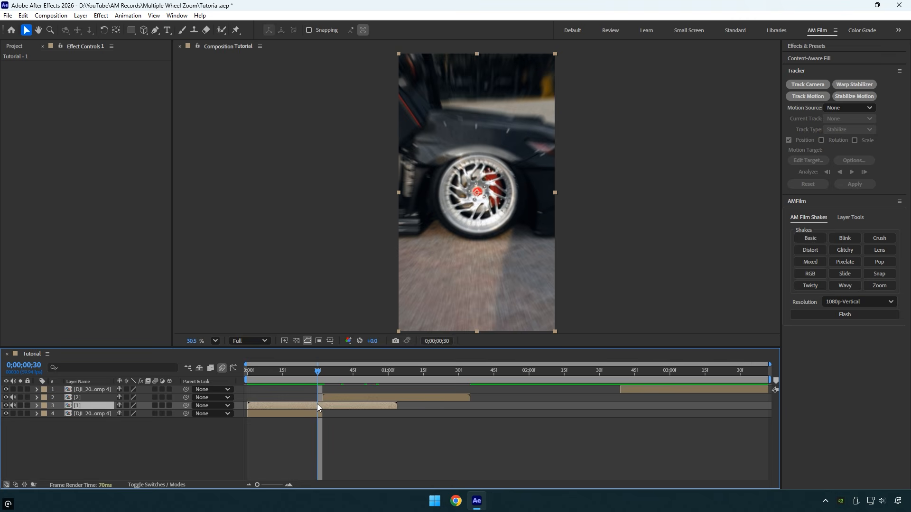
pyautogui.click(853, 289)
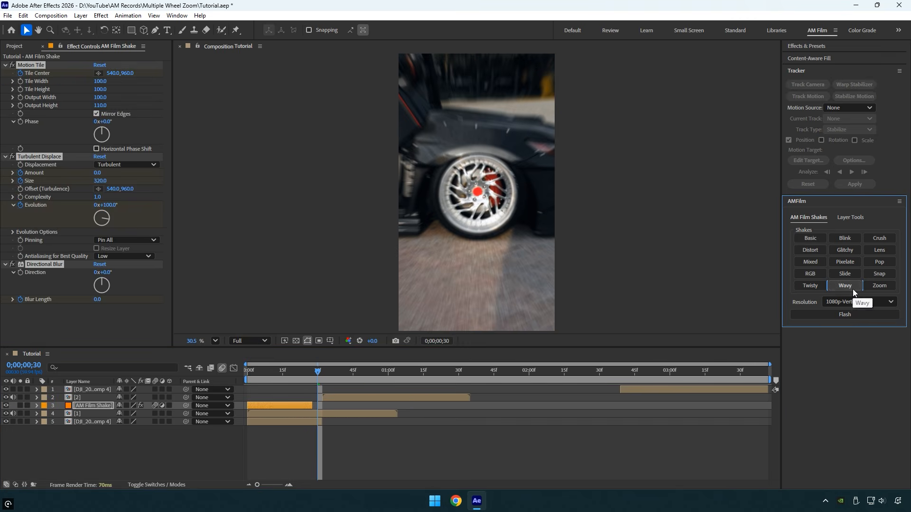
pyautogui.moveTo(286, 405); pyautogui.dragTo(345, 408)
# Step: Add another Wavy AM Film shake above segment 2 for the second transition
pyautogui.moveTo(391, 377); pyautogui.dragTo(427, 400)
pyautogui.click(400, 397)
pyautogui.click(842, 286)
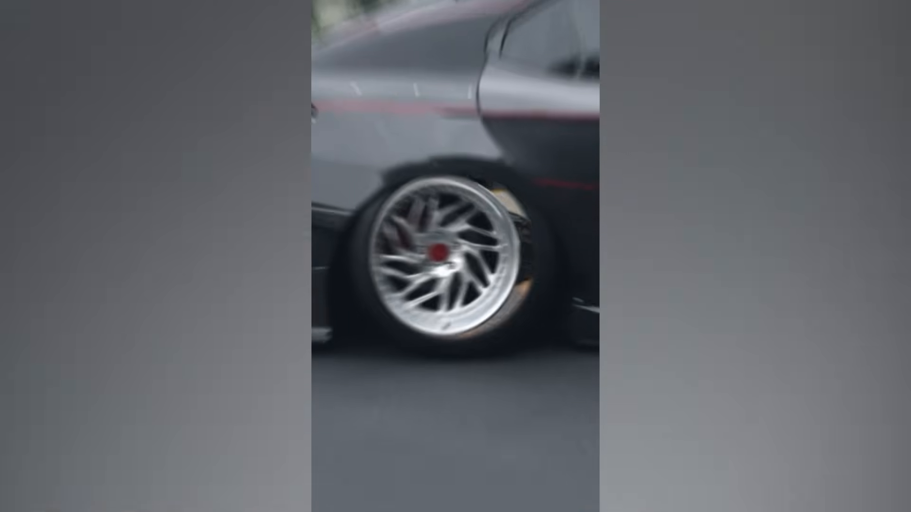